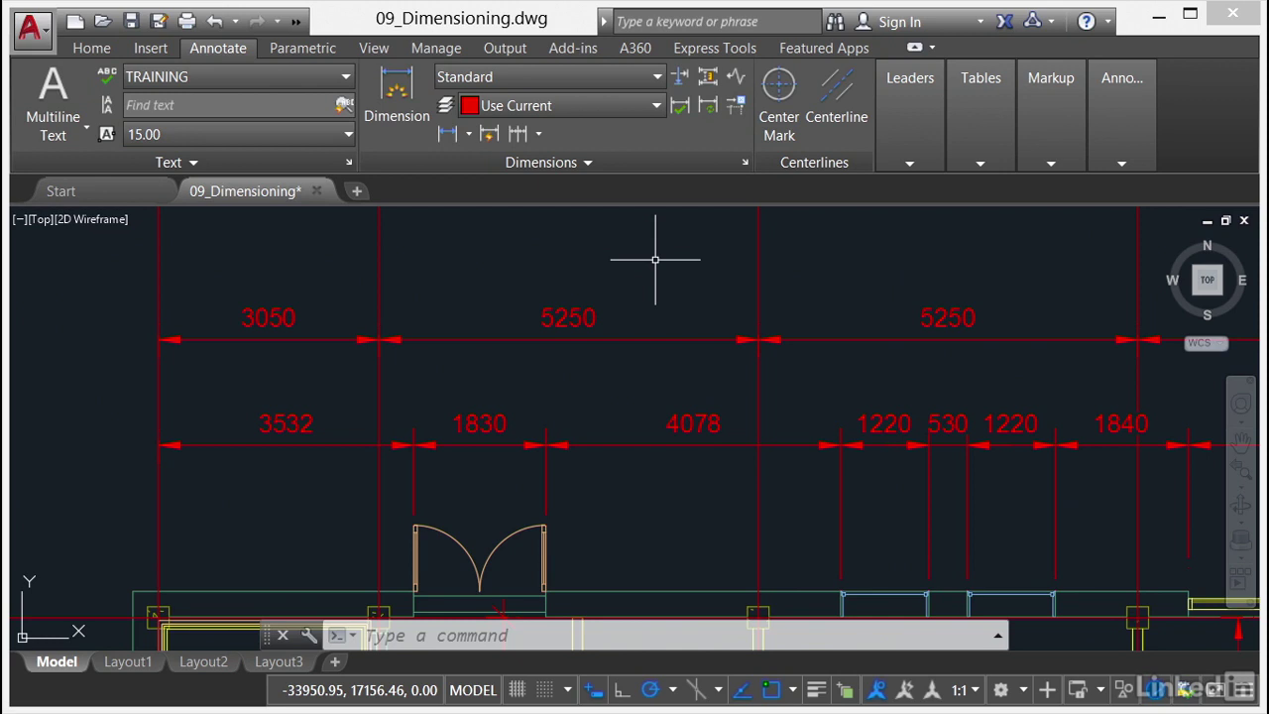
Delete the 3532 and 1830 dimensions in the lower dimension row above the double door
{"action": "left_click", "coordinate": [280, 416]}
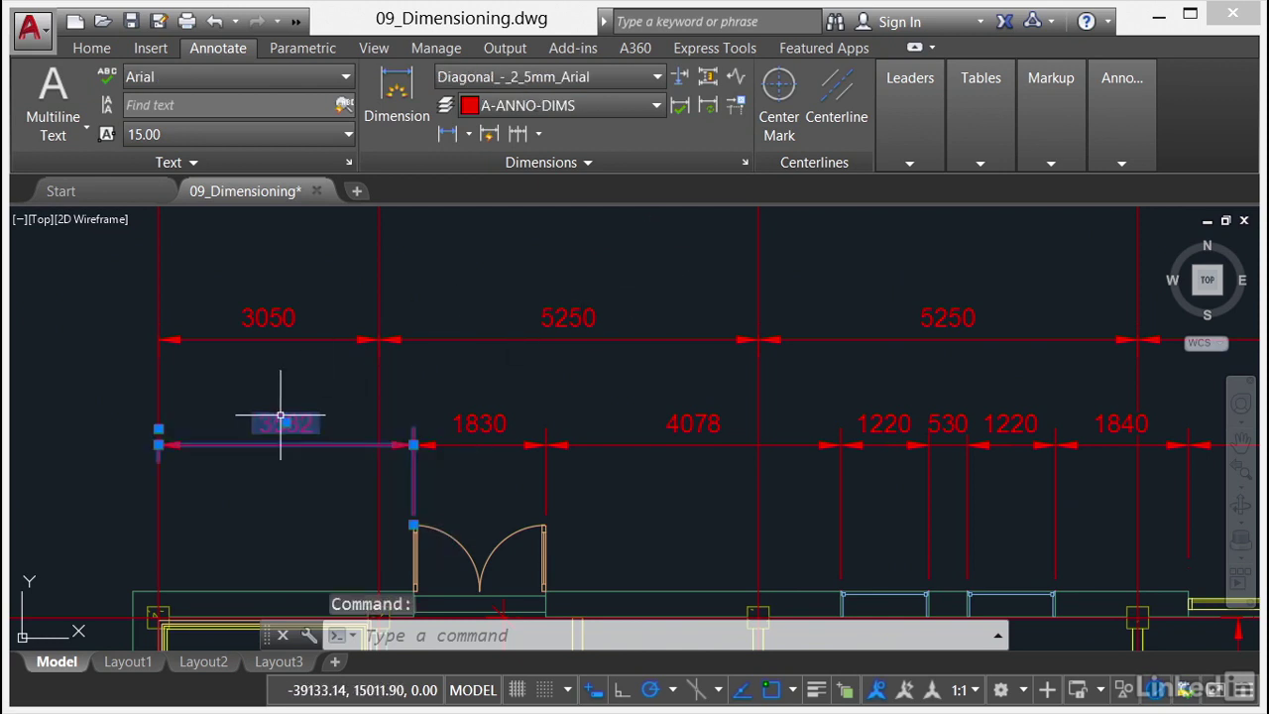
{"action": "left_click", "coordinate": [482, 415]}
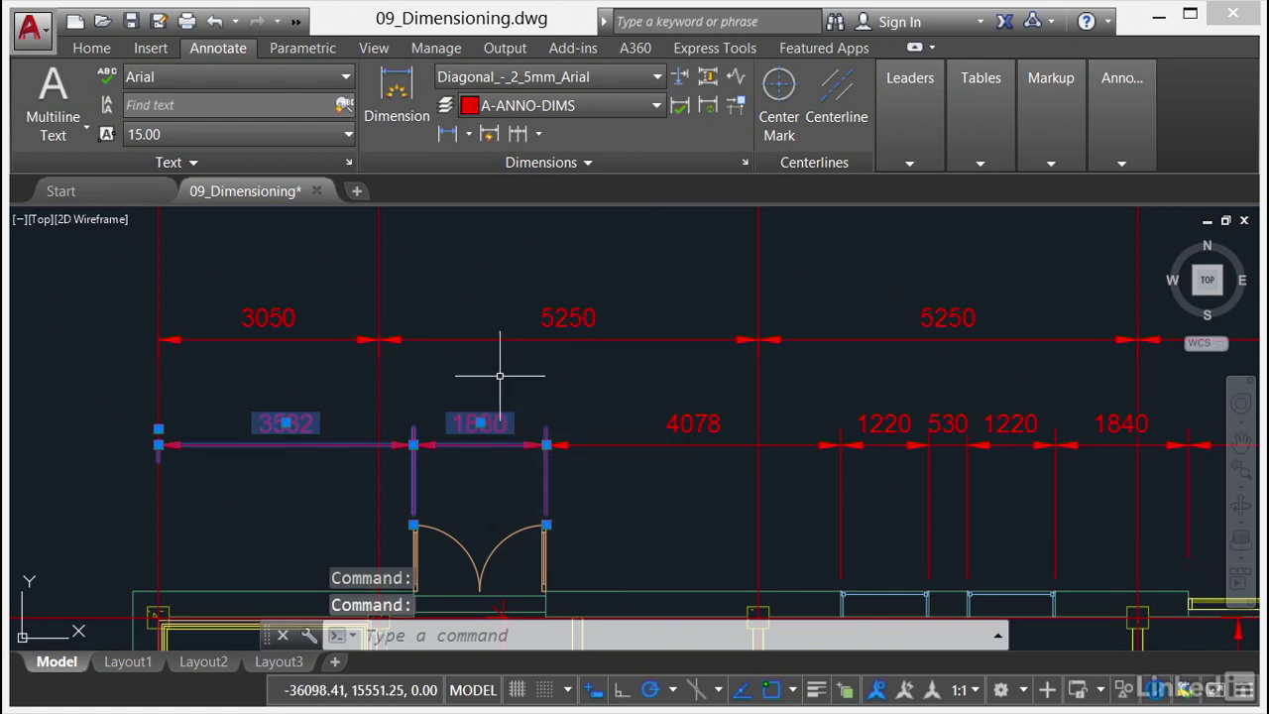
{"action": "key", "text": "Delete"}
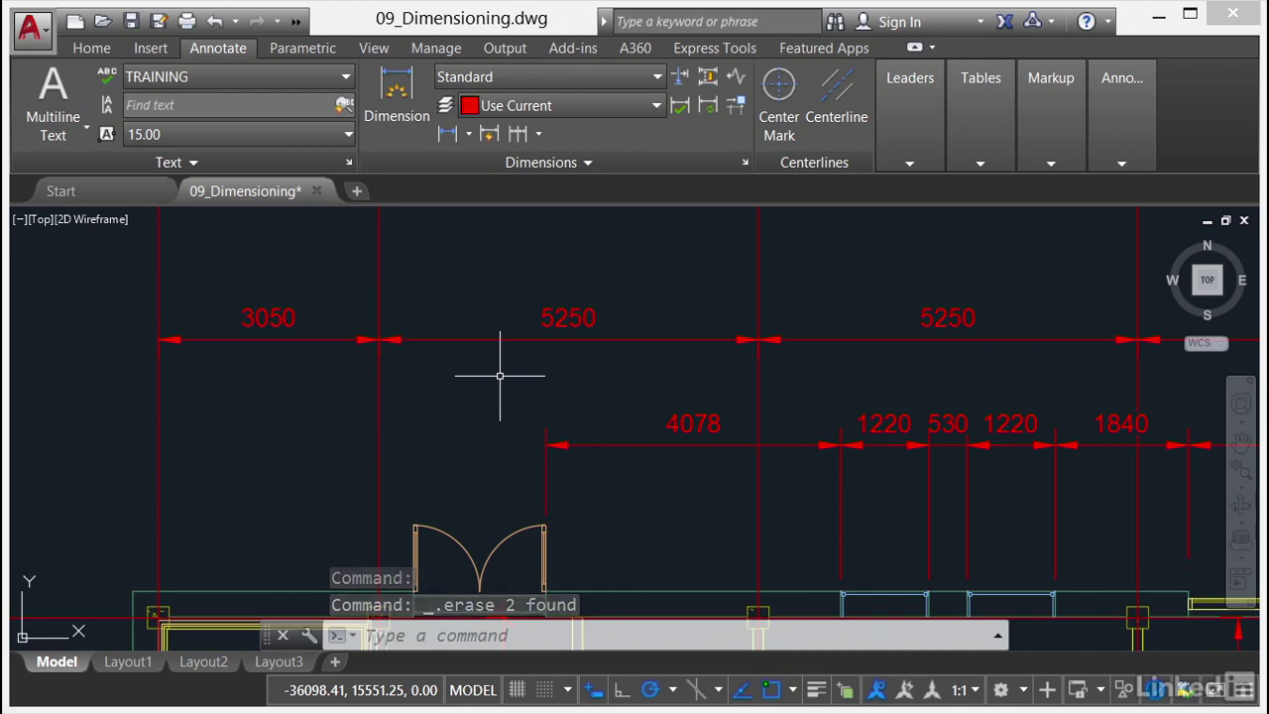
{"action": "middle_click_drag", "start_coordinate": [471, 507], "coordinate": [468, 403]}
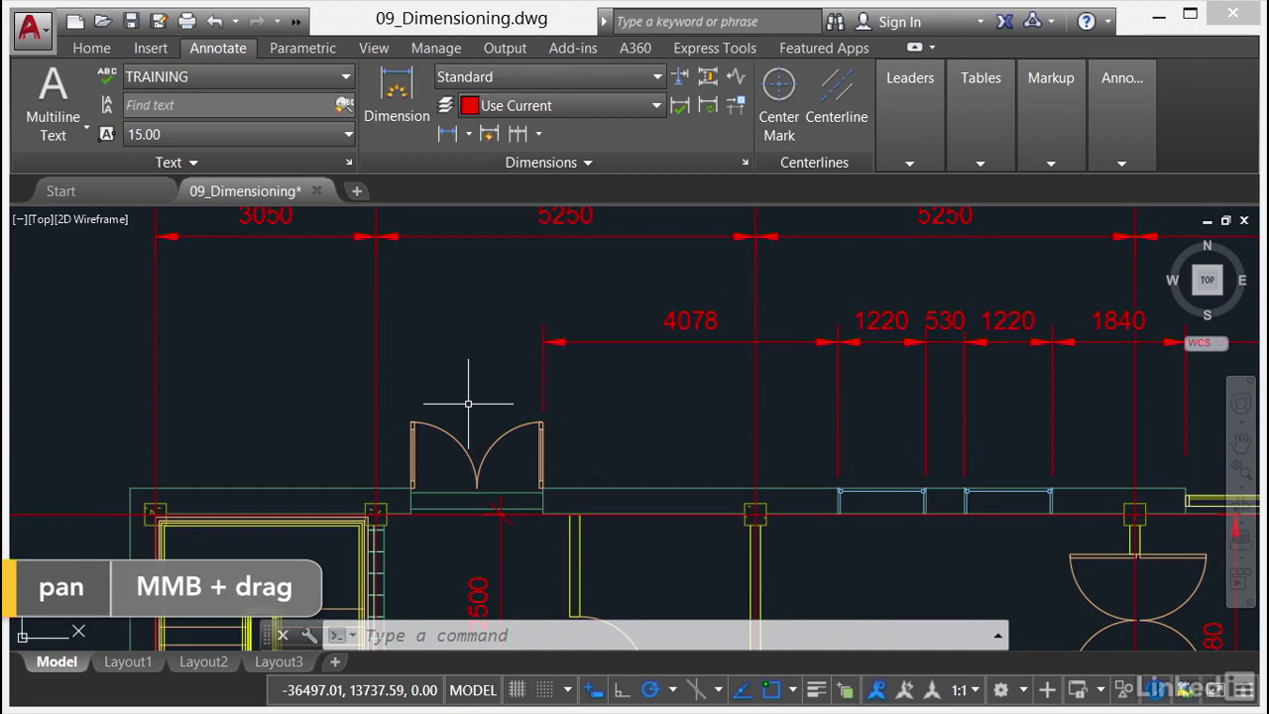
{"action": "scroll", "coordinate": [468, 407], "scroll_direction": "up", "scroll_amount": 2}
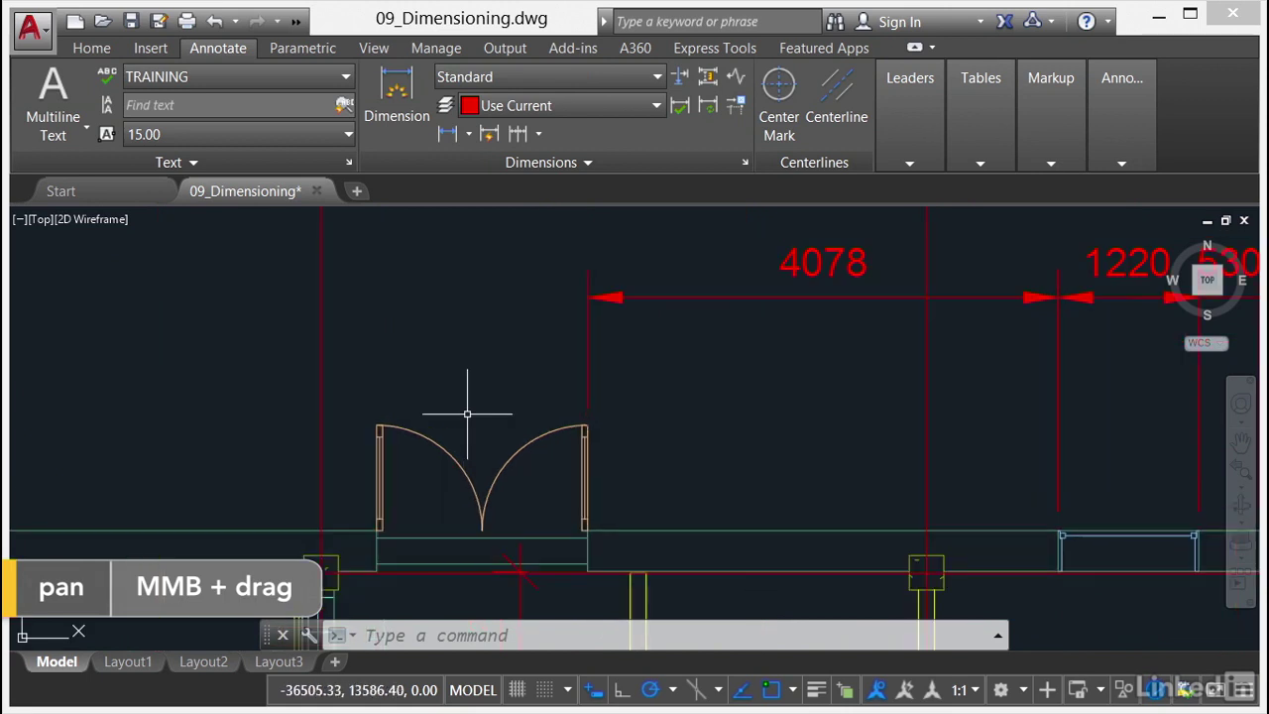
{"action": "scroll", "coordinate": [467, 411], "scroll_direction": "up", "scroll_amount": 2}
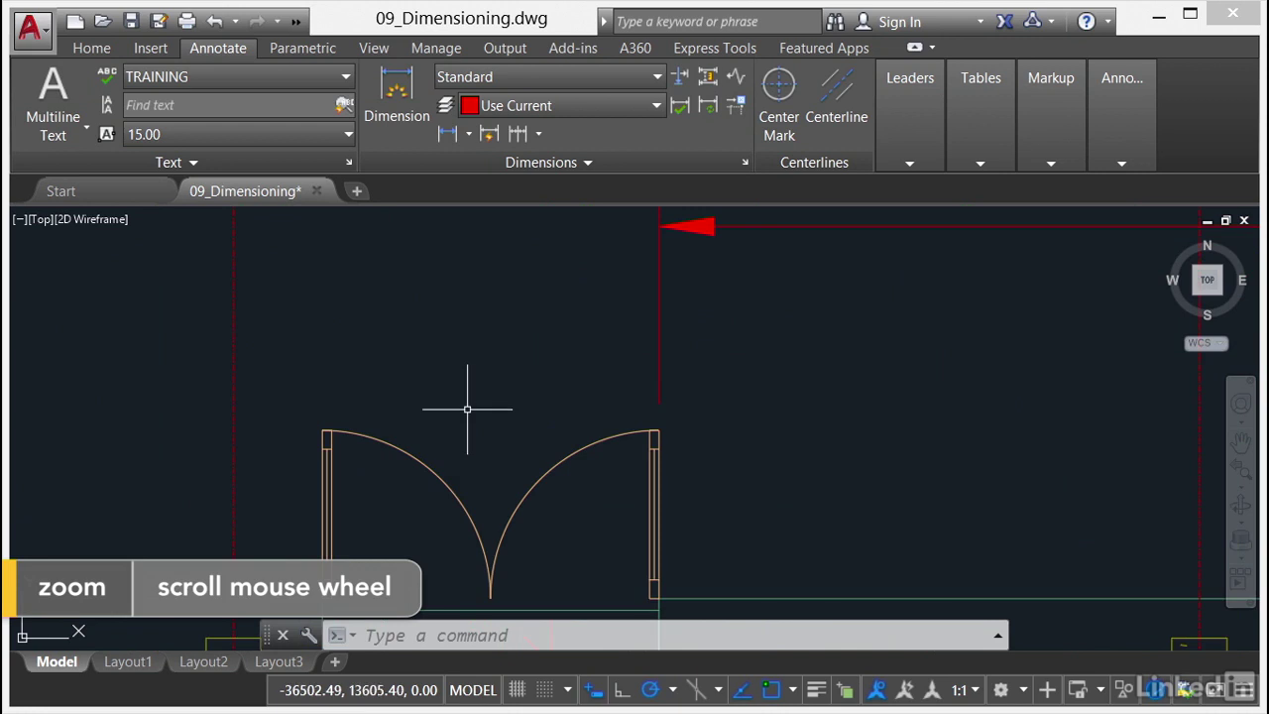
{"action": "middle_click_drag", "start_coordinate": [468, 379], "coordinate": [498, 398]}
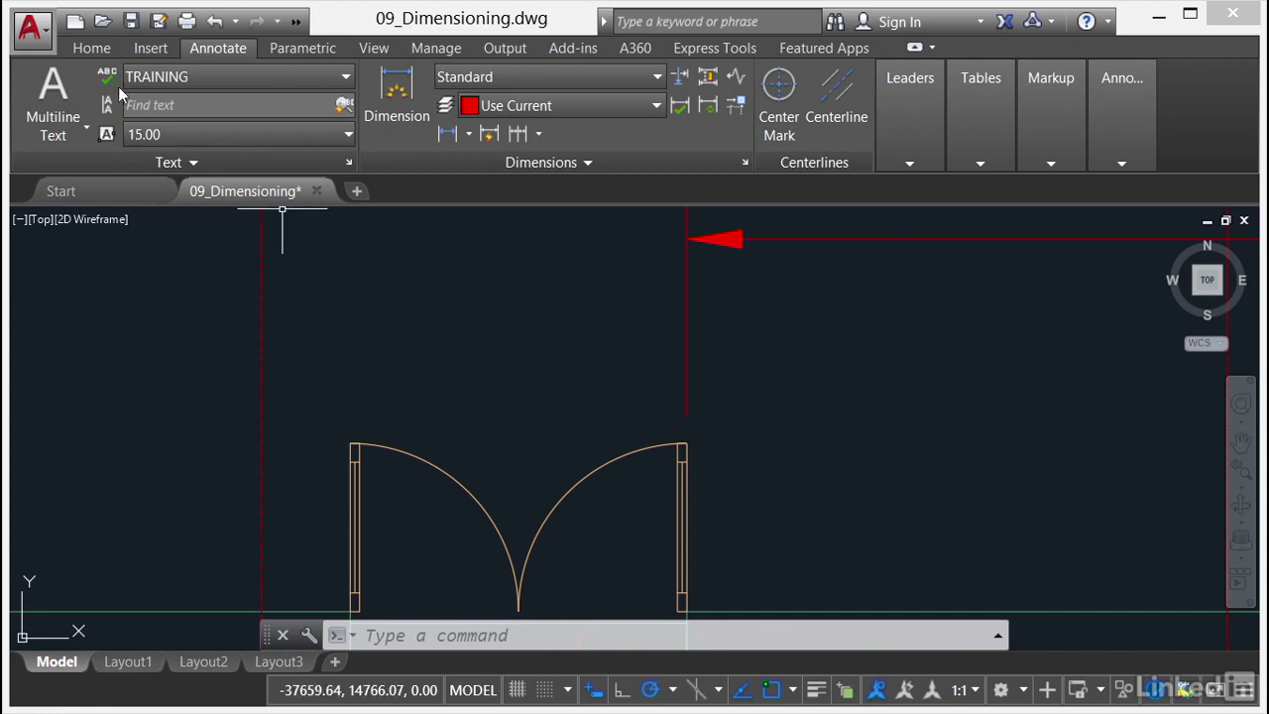
{"action": "left_click", "coordinate": [89, 48]}
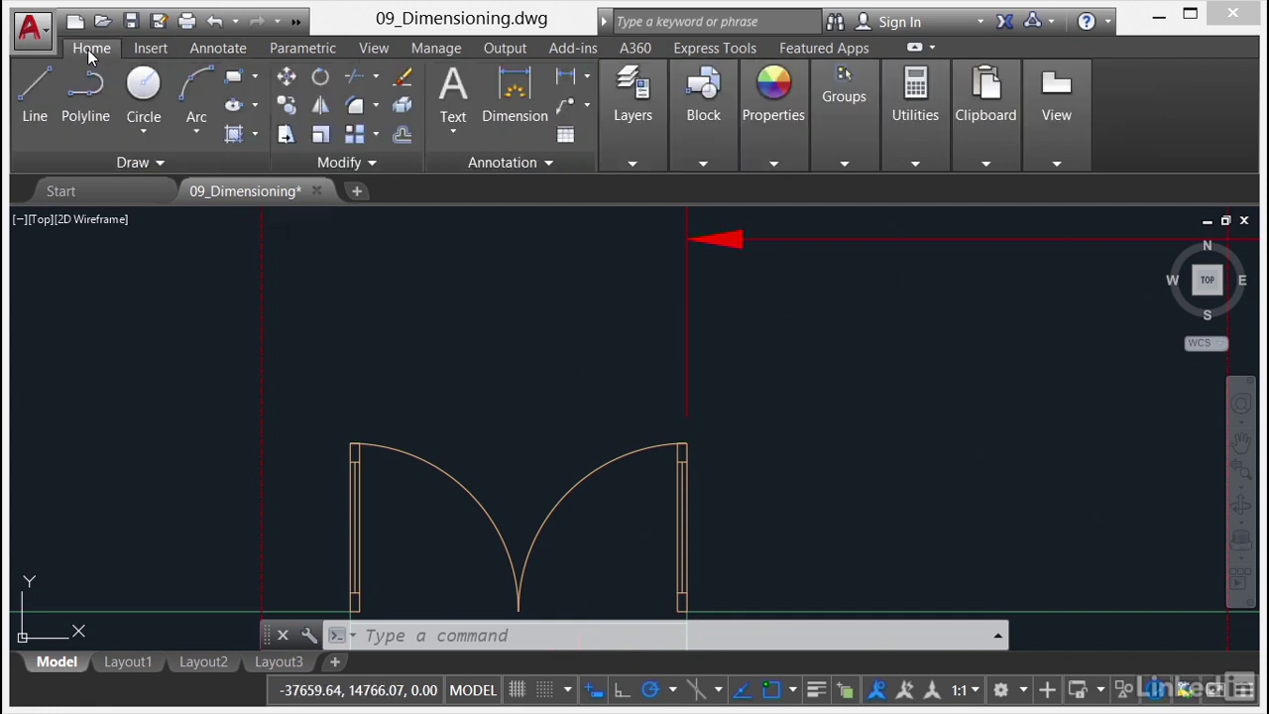
{"action": "left_click", "coordinate": [624, 165]}
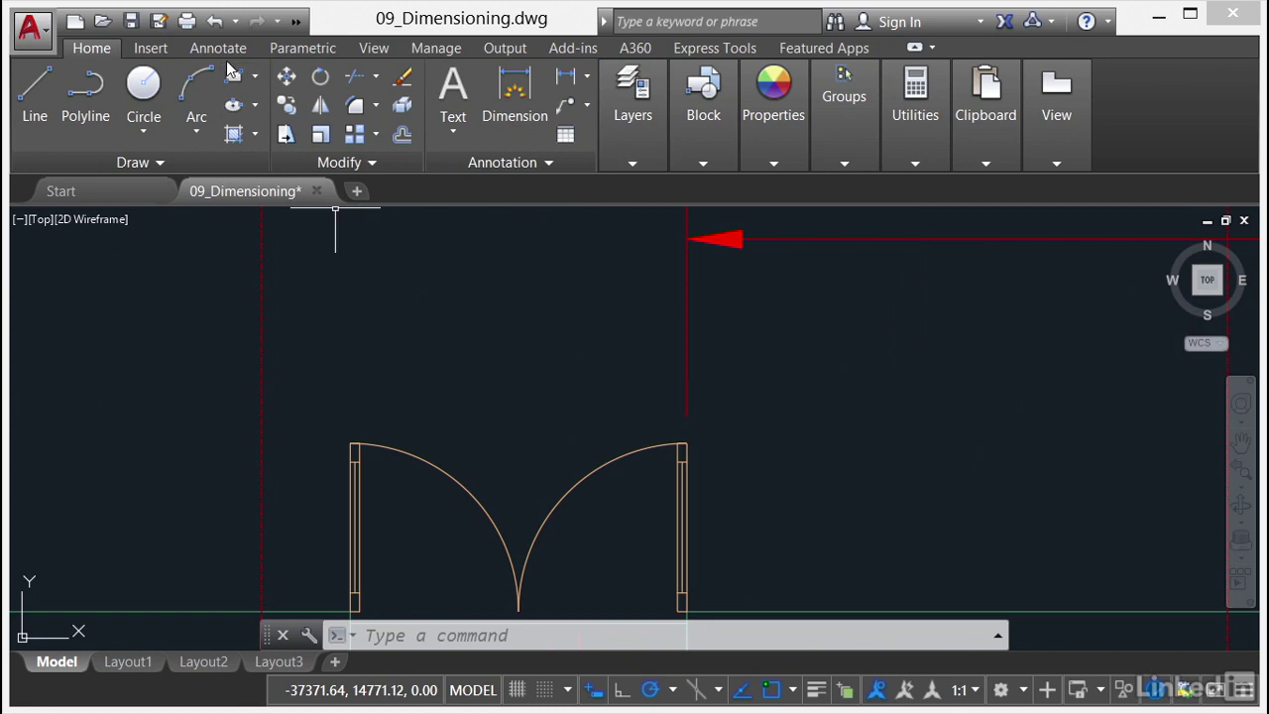
{"action": "left_click", "coordinate": [220, 49]}
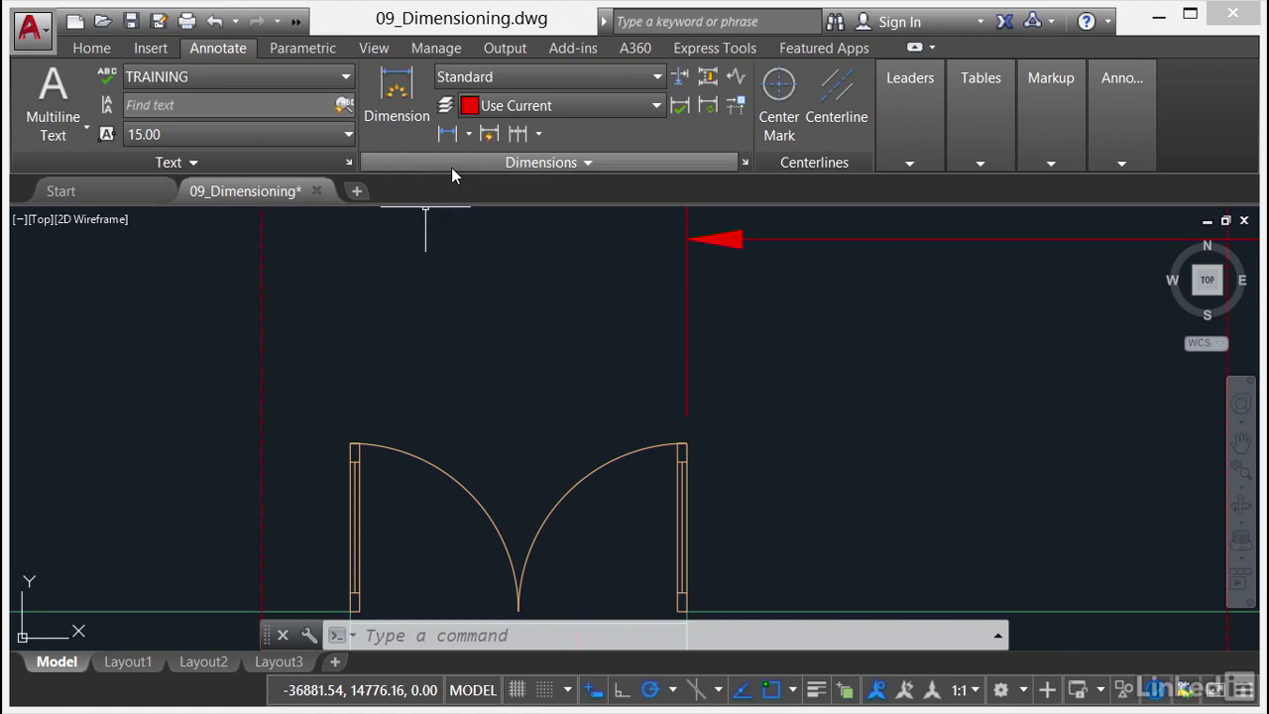
Make Diagonal_-_2_5mm_Arial the current dimension style through the Dimension Style Manager
{"action": "left_click", "coordinate": [87, 55]}
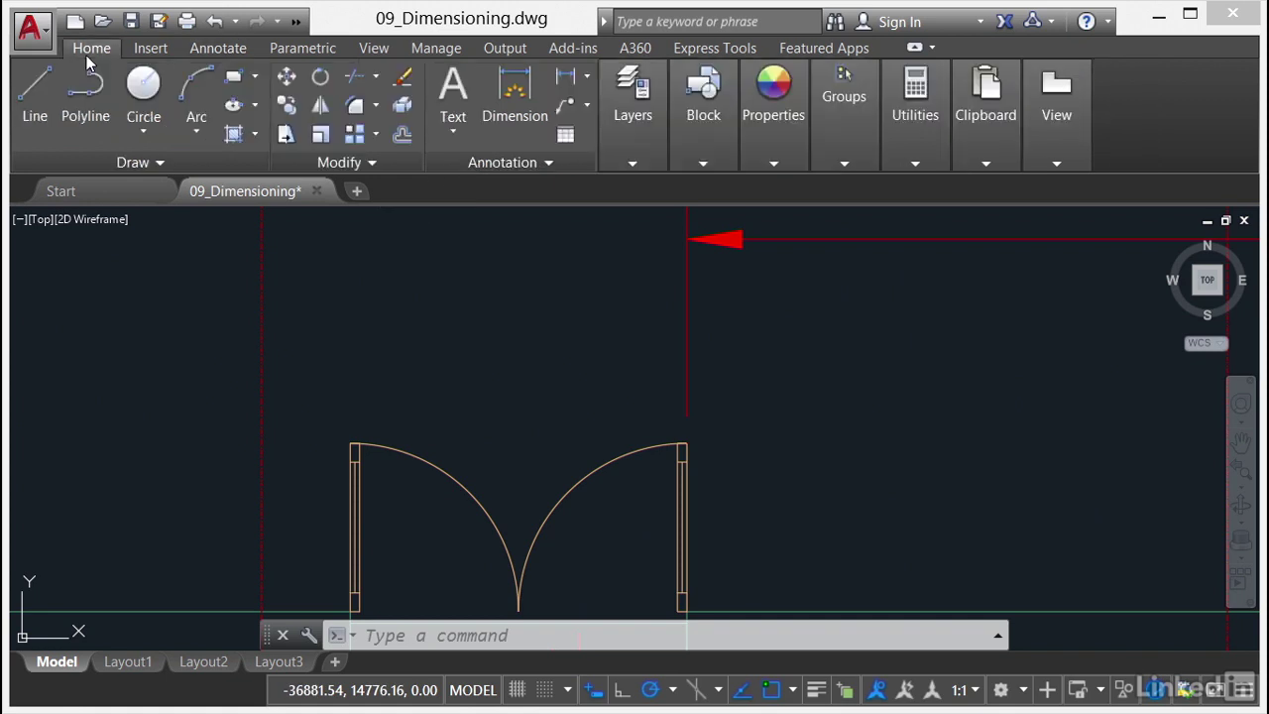
{"action": "left_click", "coordinate": [548, 167]}
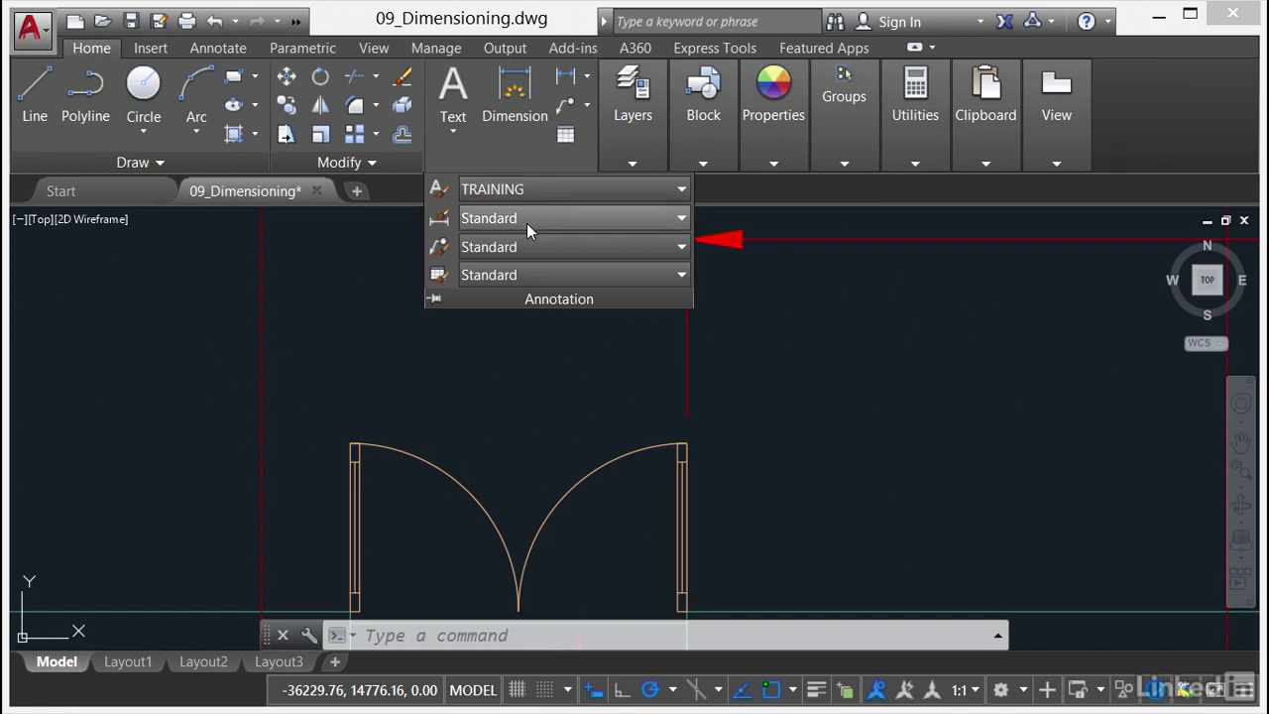
{"action": "left_click", "coordinate": [627, 222]}
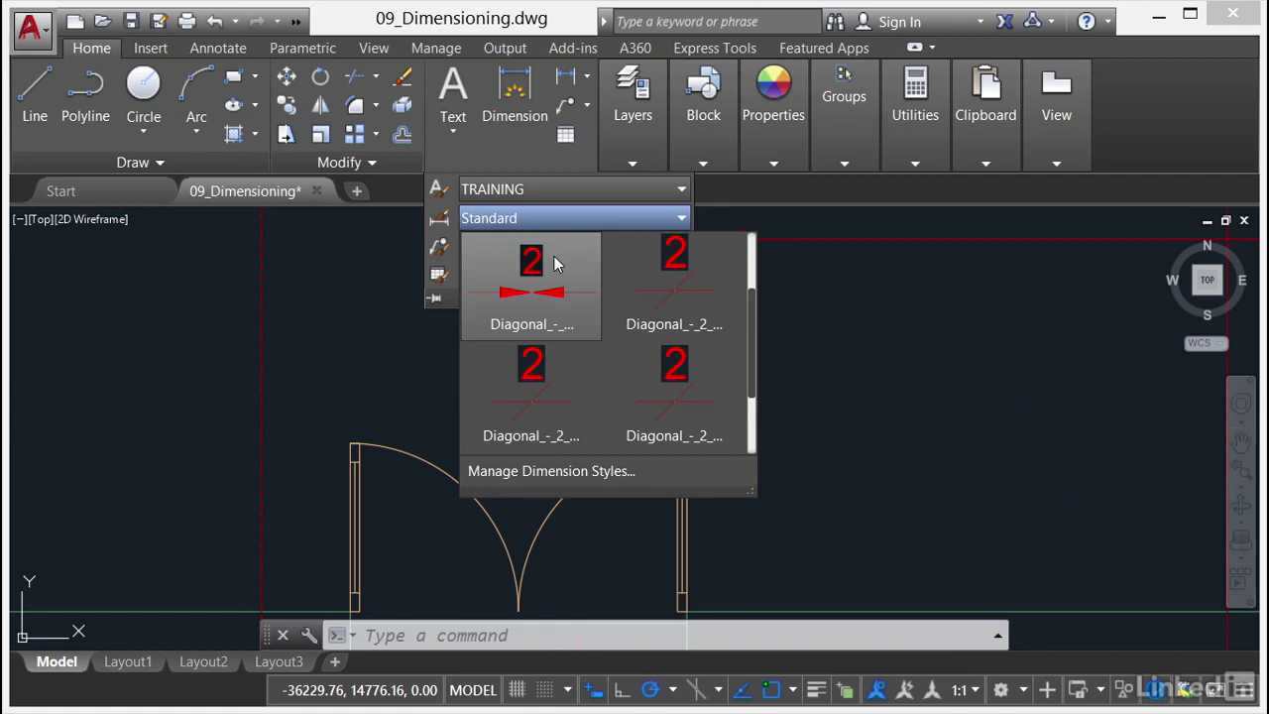
{"action": "scroll", "coordinate": [545, 302], "scroll_direction": "down", "scroll_amount": 1}
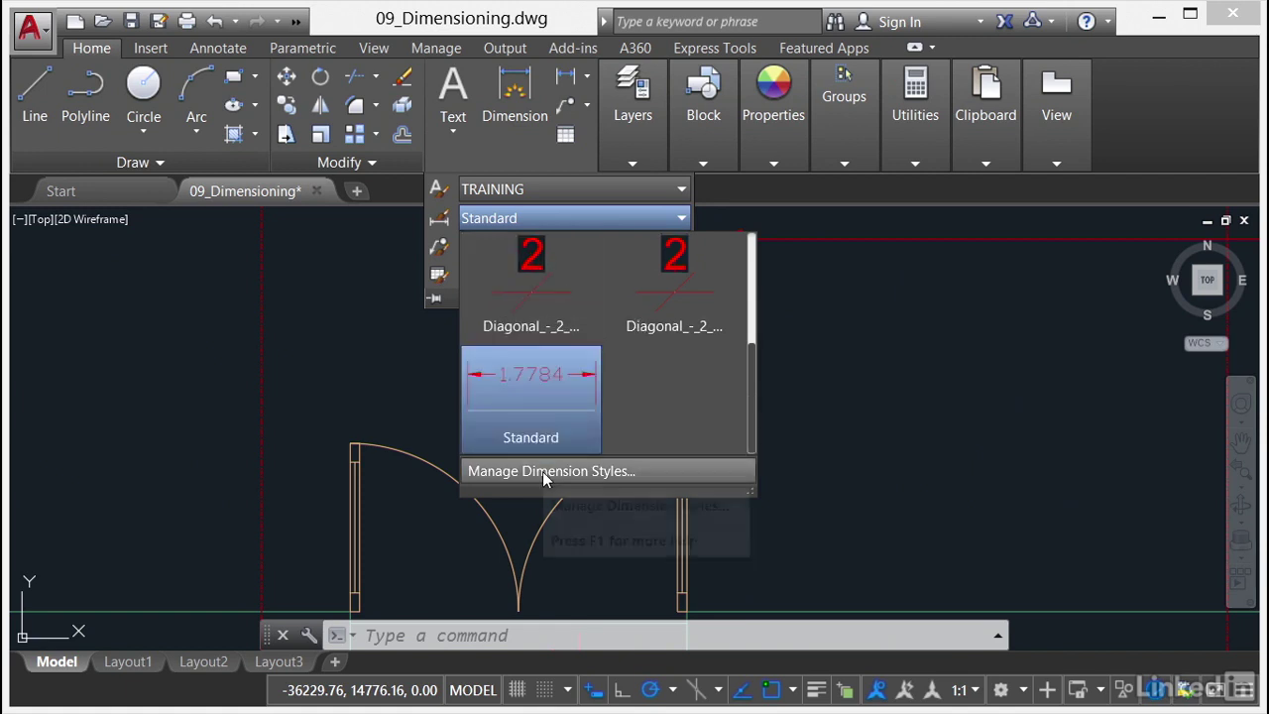
{"action": "left_click", "coordinate": [543, 471]}
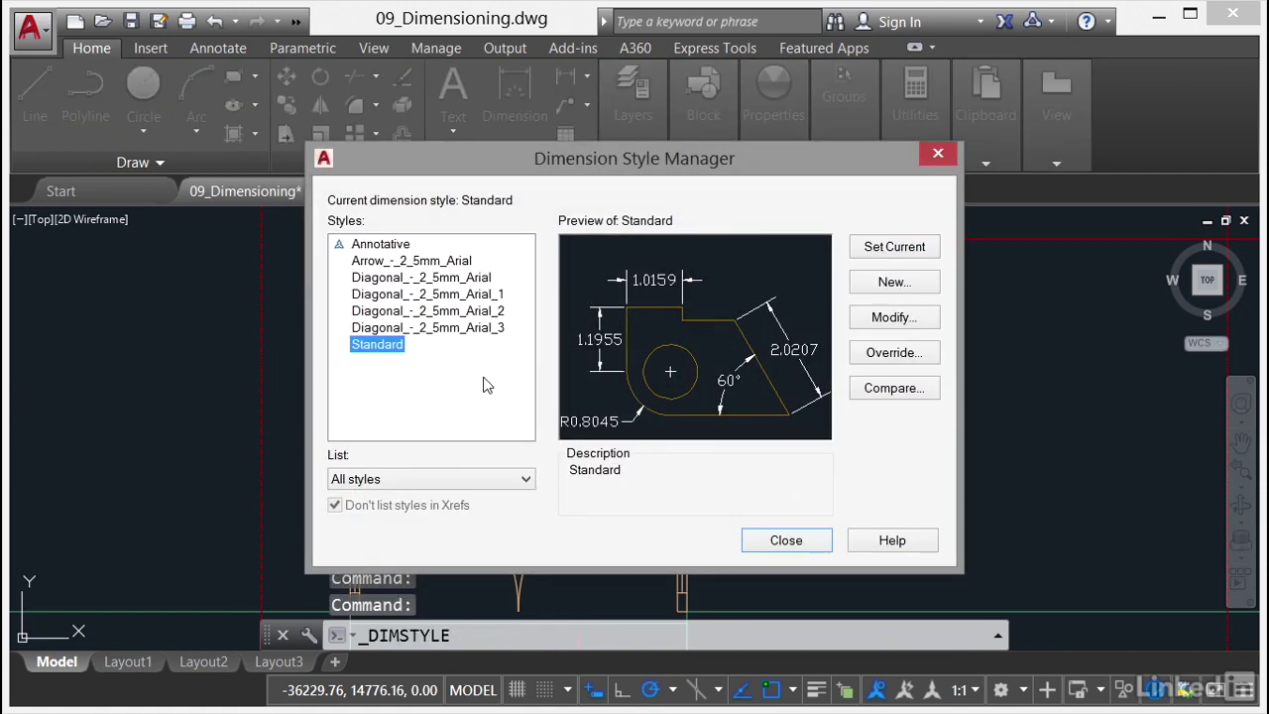
{"action": "left_click", "coordinate": [437, 278]}
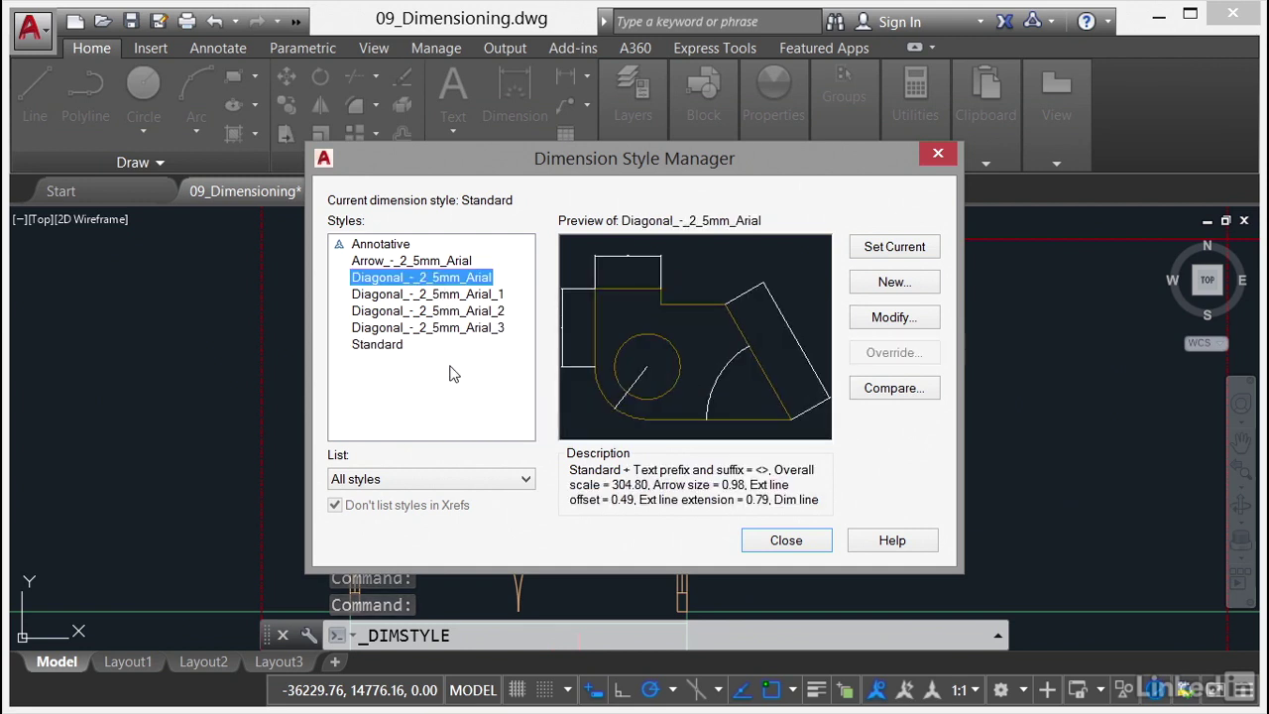
{"action": "left_click", "coordinate": [887, 250]}
{"action": "left_click", "coordinate": [787, 541]}
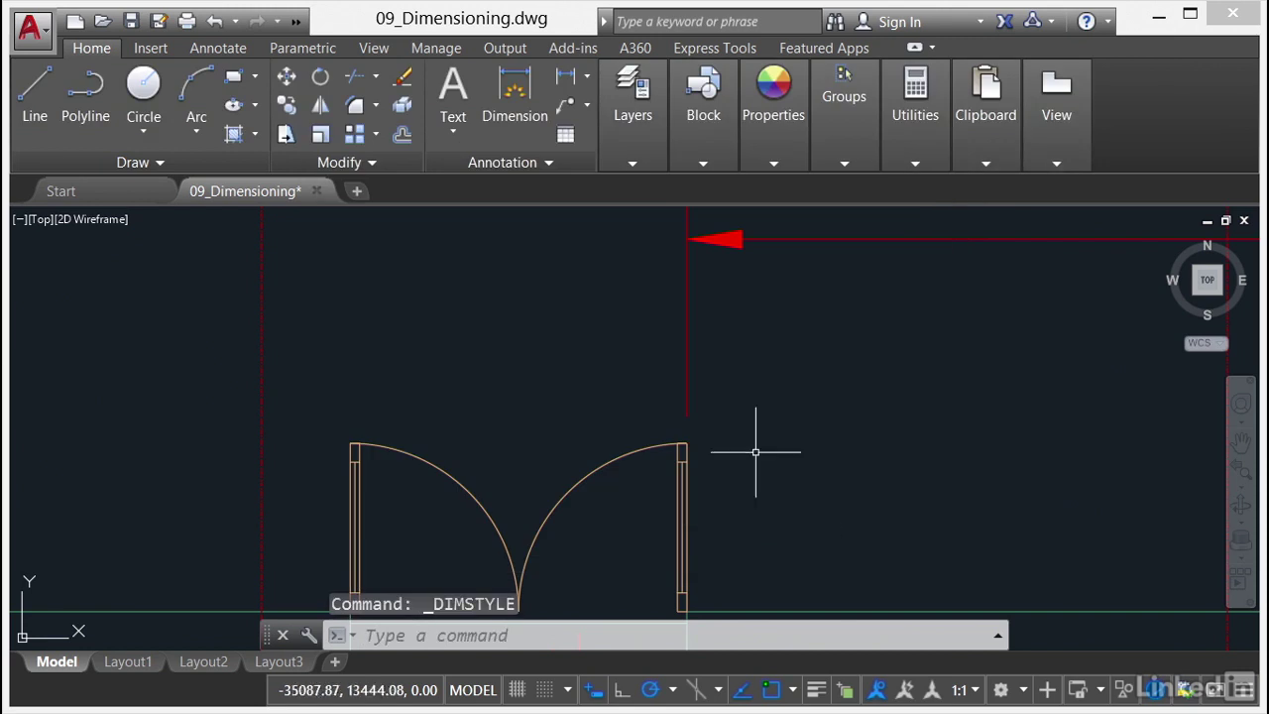
Check in the dimension style lists that Diagonal_-_2_5mm_Arial is the current style
{"action": "left_click", "coordinate": [556, 167]}
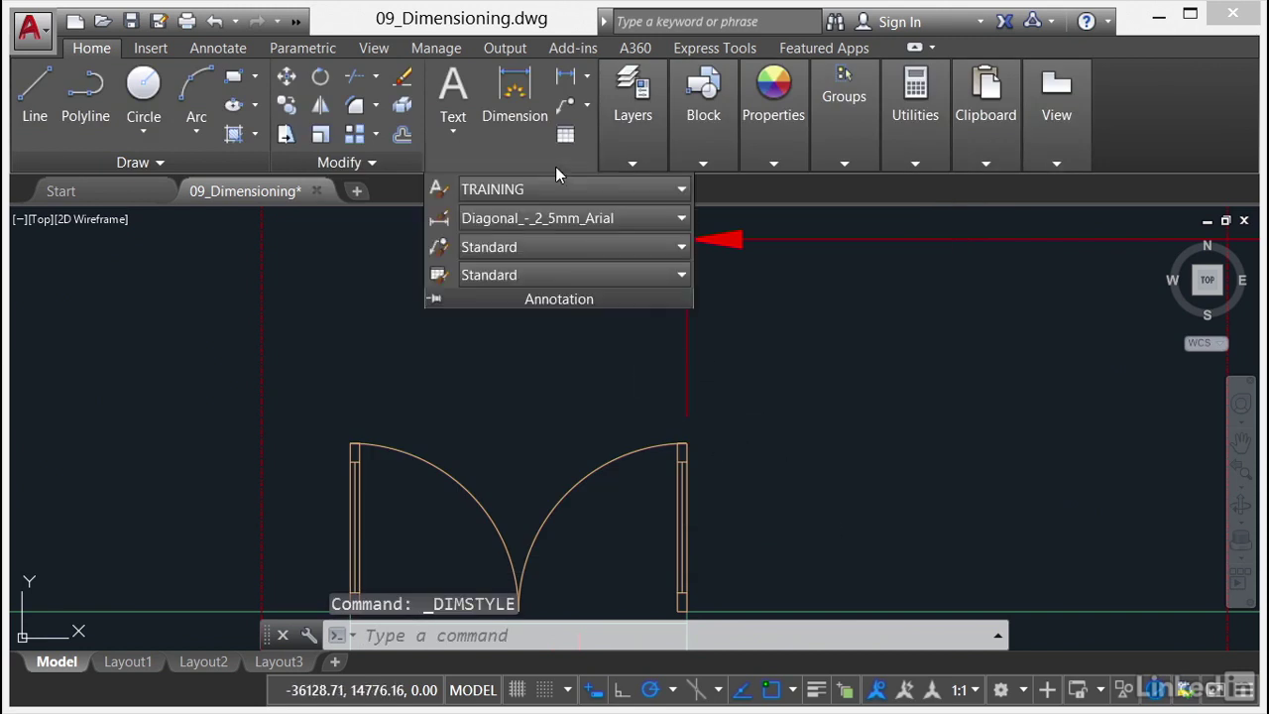
{"action": "left_click", "coordinate": [531, 219]}
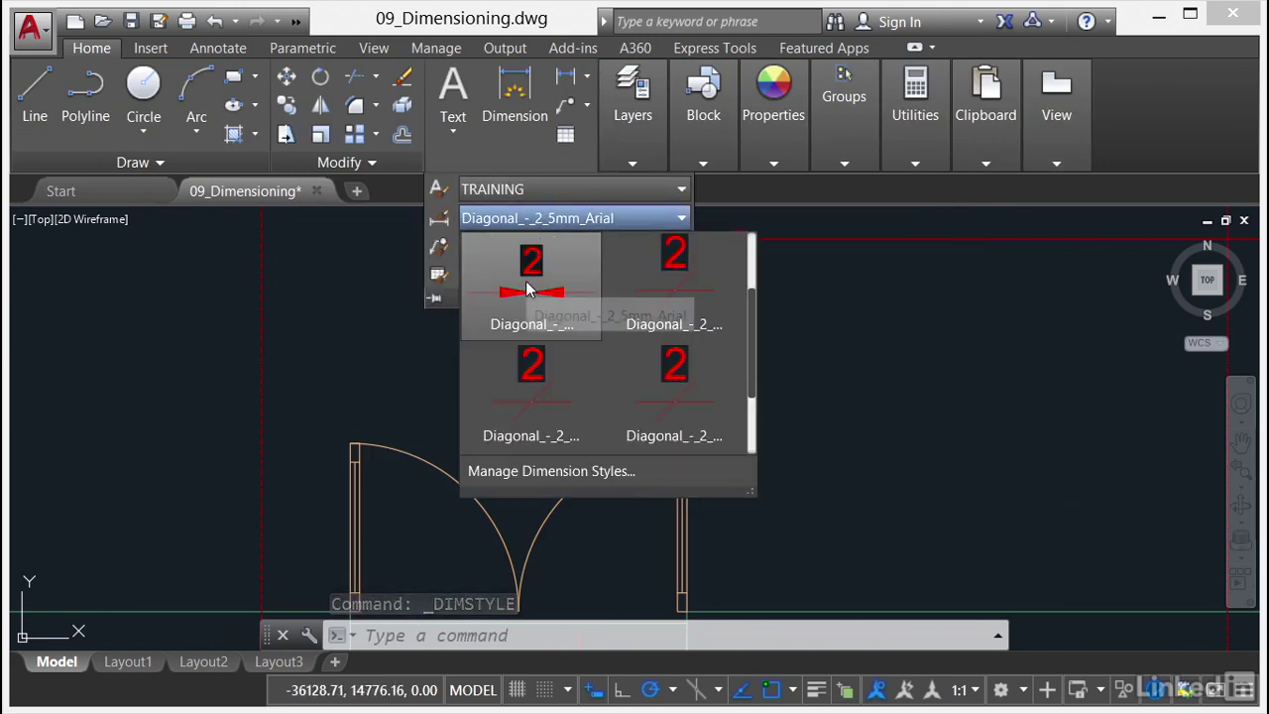
{"action": "left_click", "coordinate": [528, 286]}
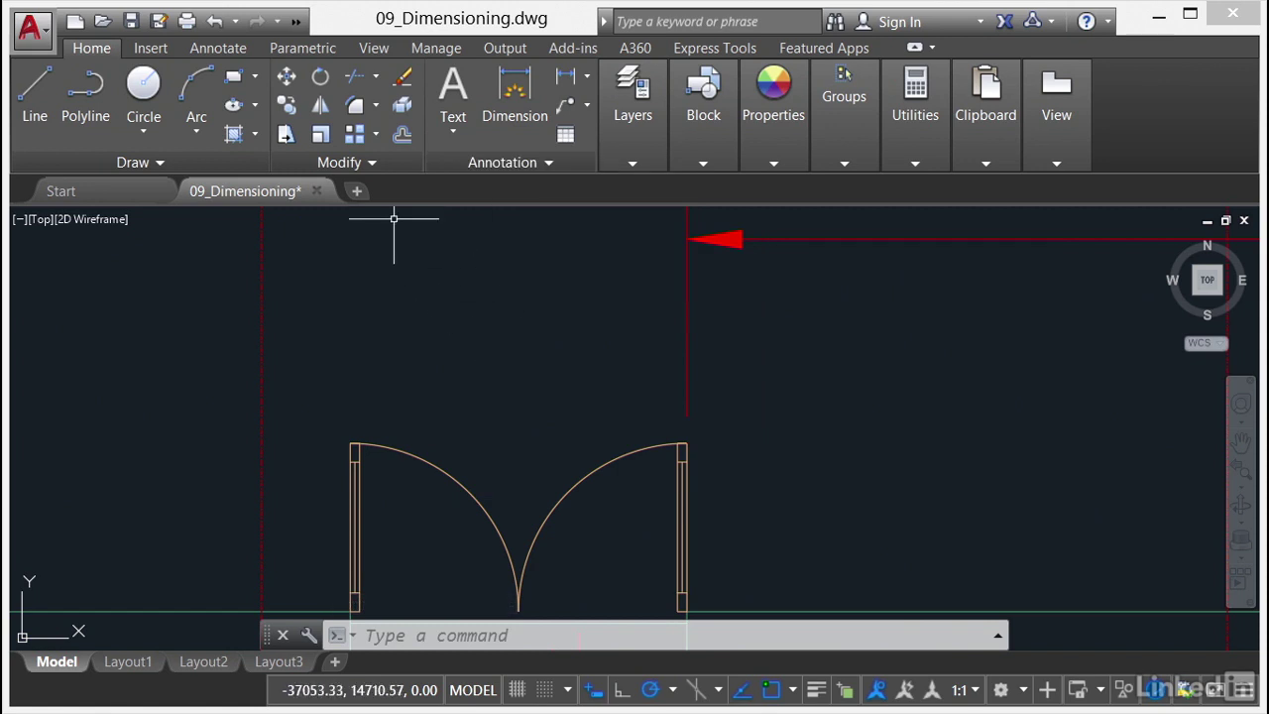
{"action": "left_click", "coordinate": [224, 52]}
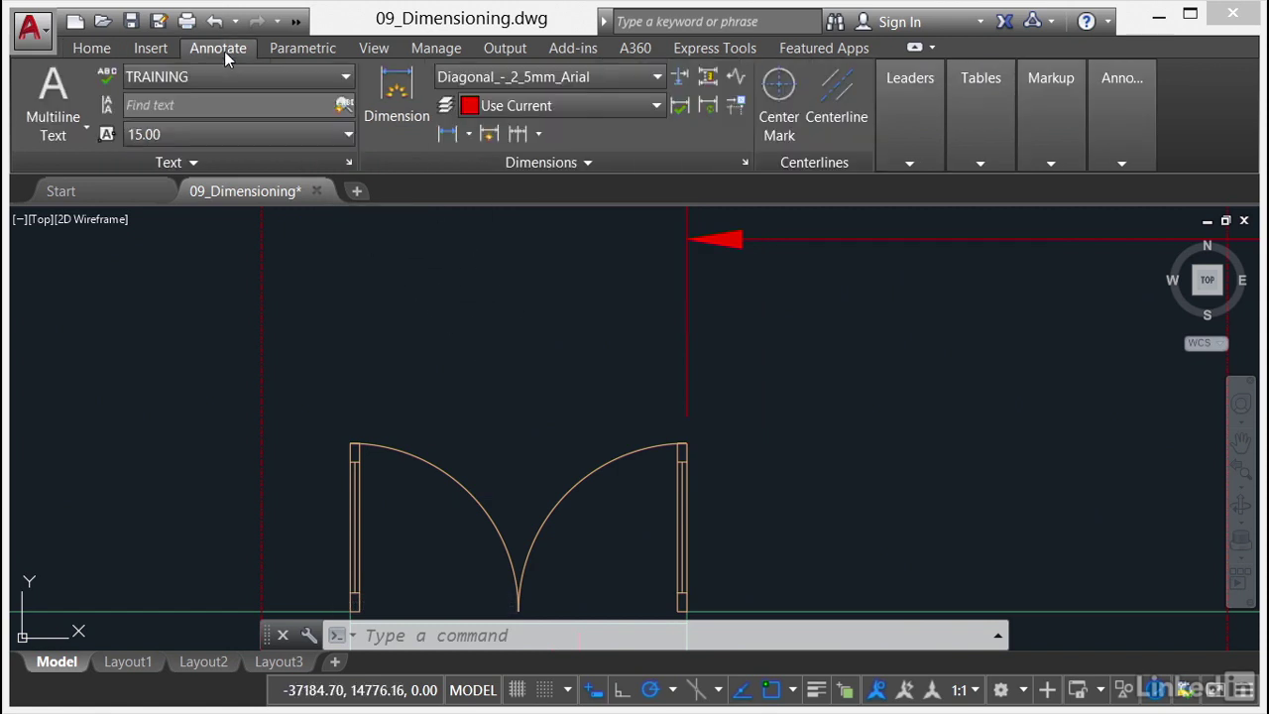
{"action": "left_click", "coordinate": [656, 79]}
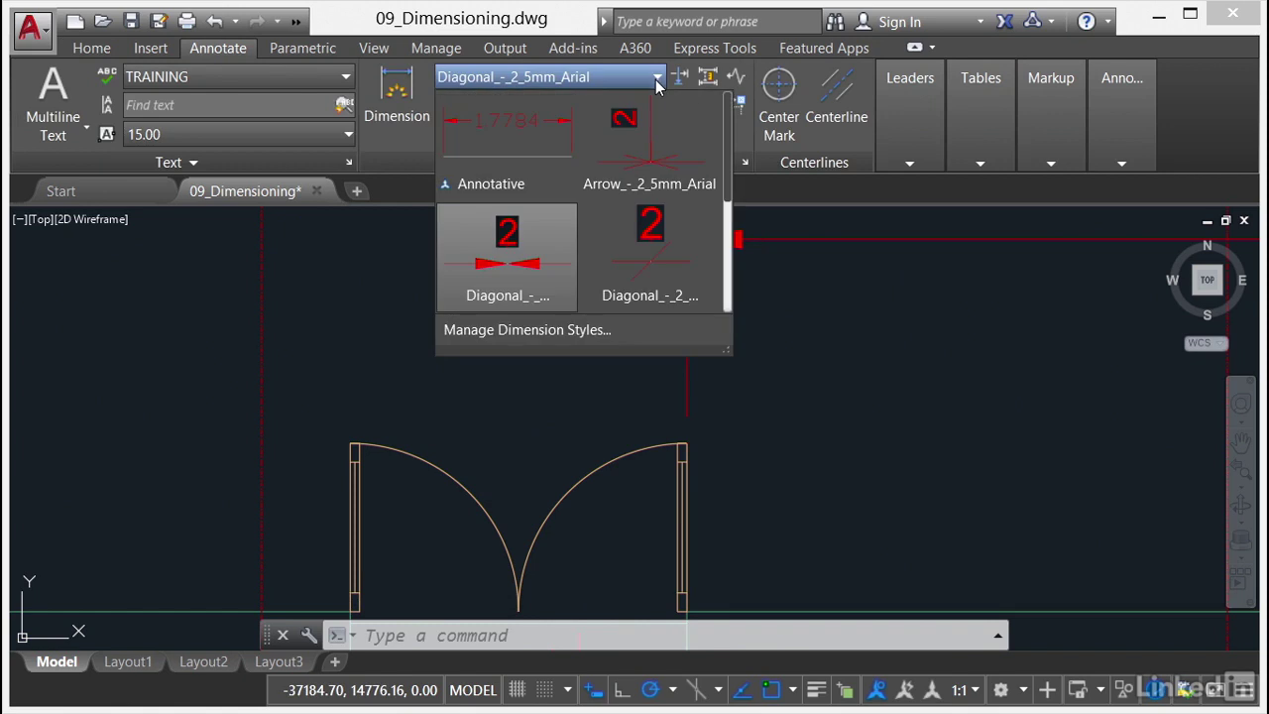
{"action": "left_click", "coordinate": [386, 320]}
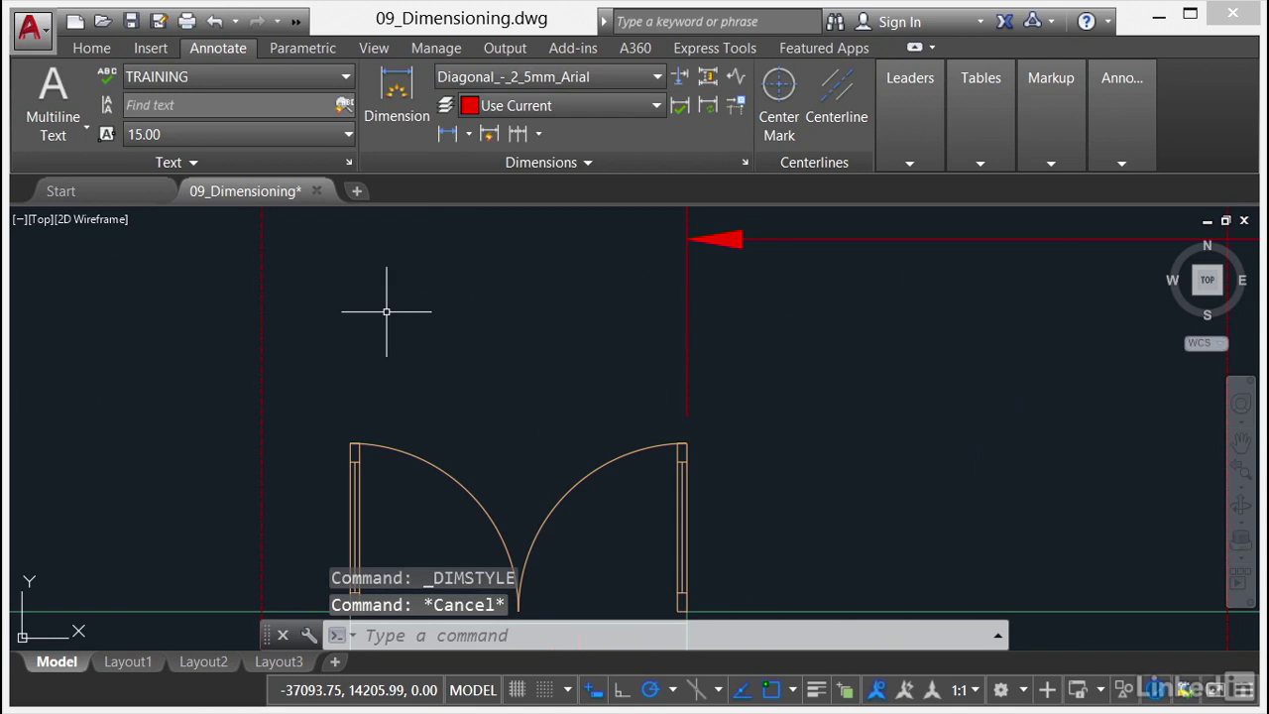
Add a linear dimension across the double door's width between its upper outer corners, aligning its dimension line with the neighbouring 4078 dimension
{"action": "left_click", "coordinate": [469, 135]}
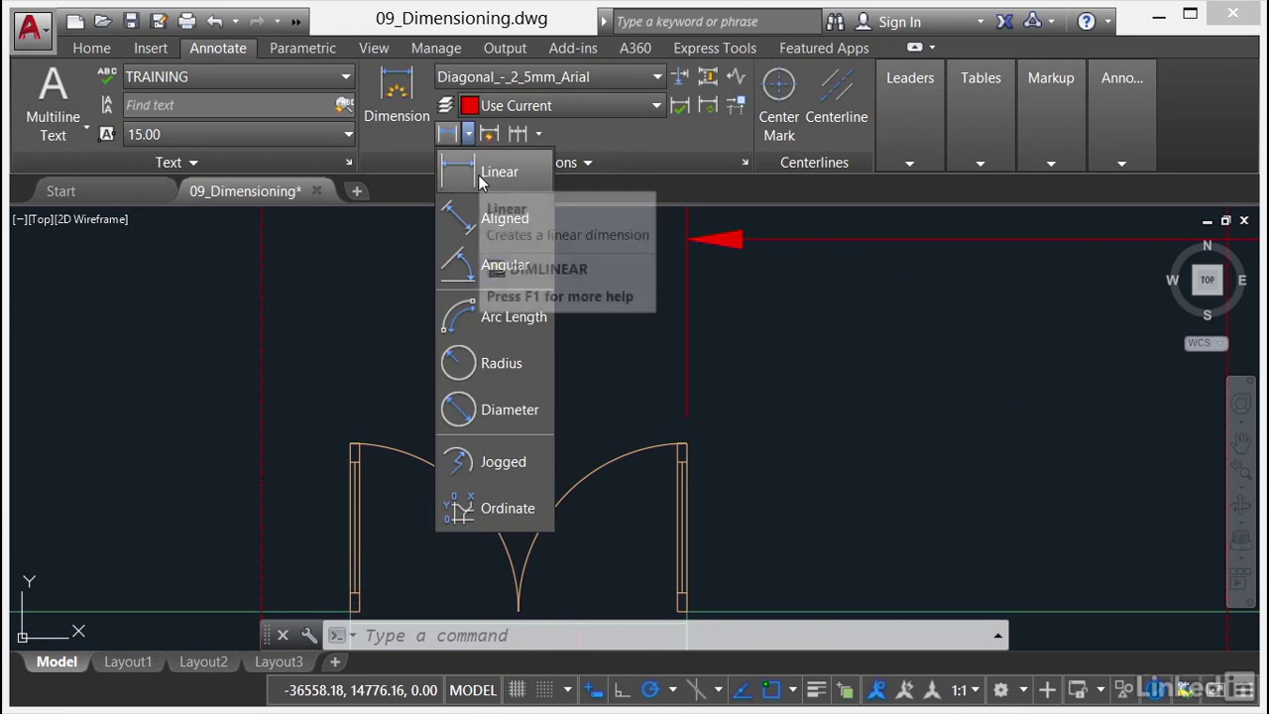
{"action": "left_click", "coordinate": [480, 176]}
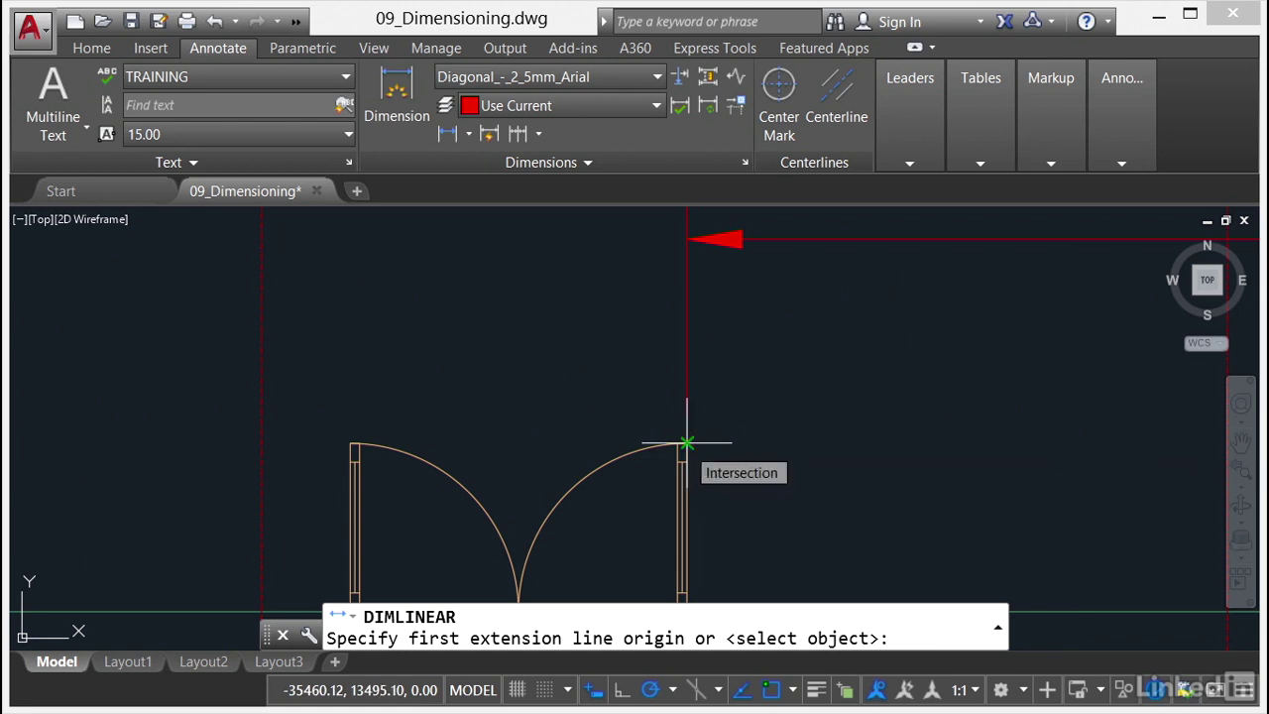
{"action": "left_click", "coordinate": [687, 443]}
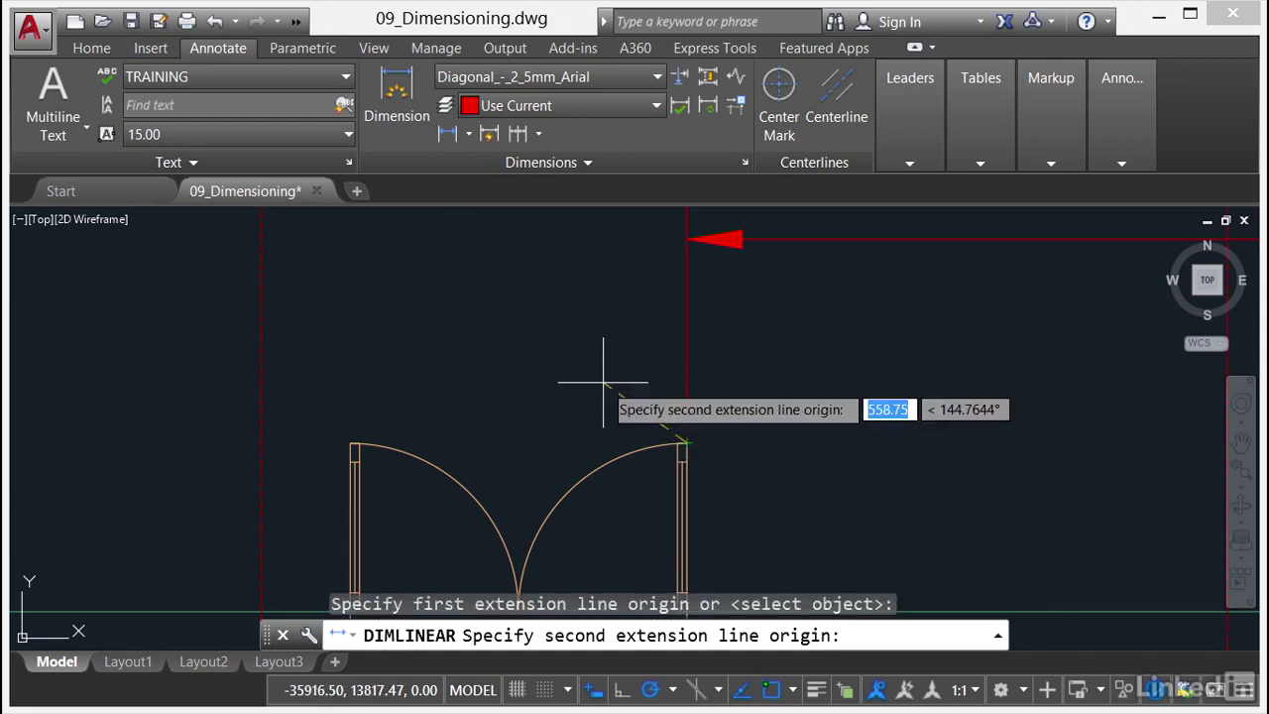
{"action": "left_click", "coordinate": [351, 443]}
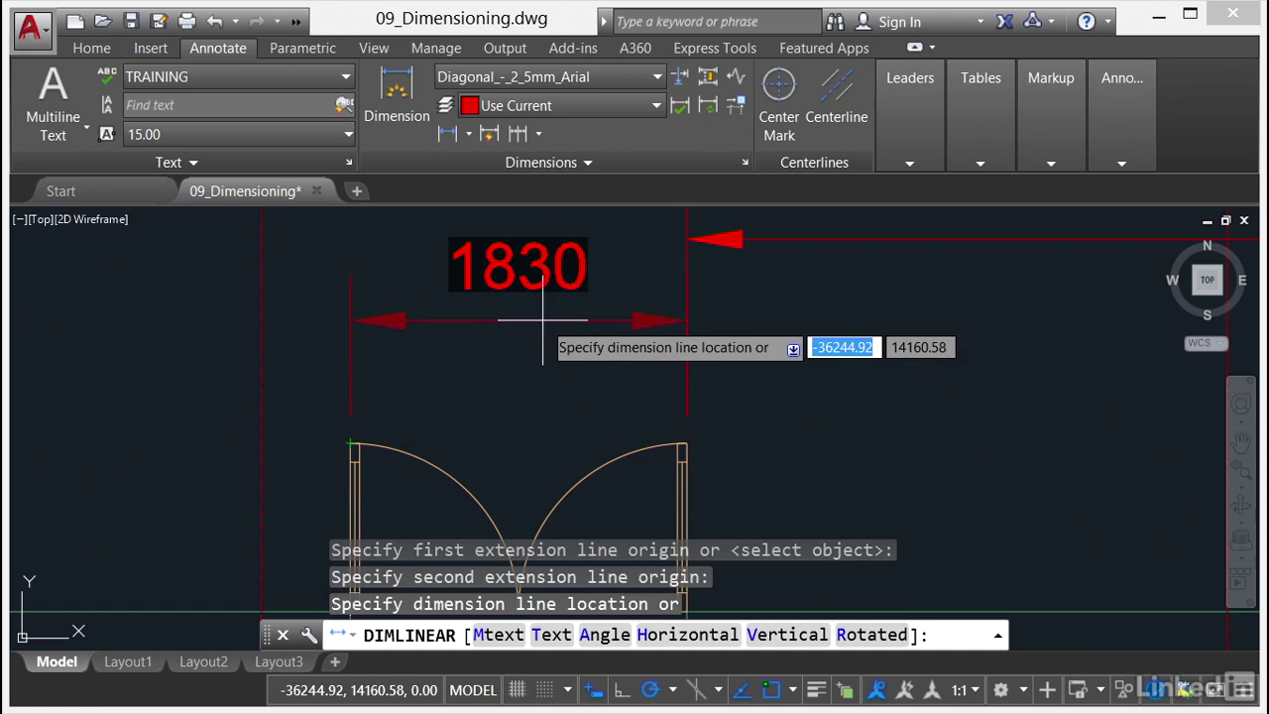
{"action": "left_click", "coordinate": [687, 238]}
Start a linear dimension from the double door's upper-left outer corner to the gridline intersection at the stairwell's upper-left column
{"action": "scroll", "coordinate": [549, 334], "scroll_direction": "down", "scroll_amount": 2}
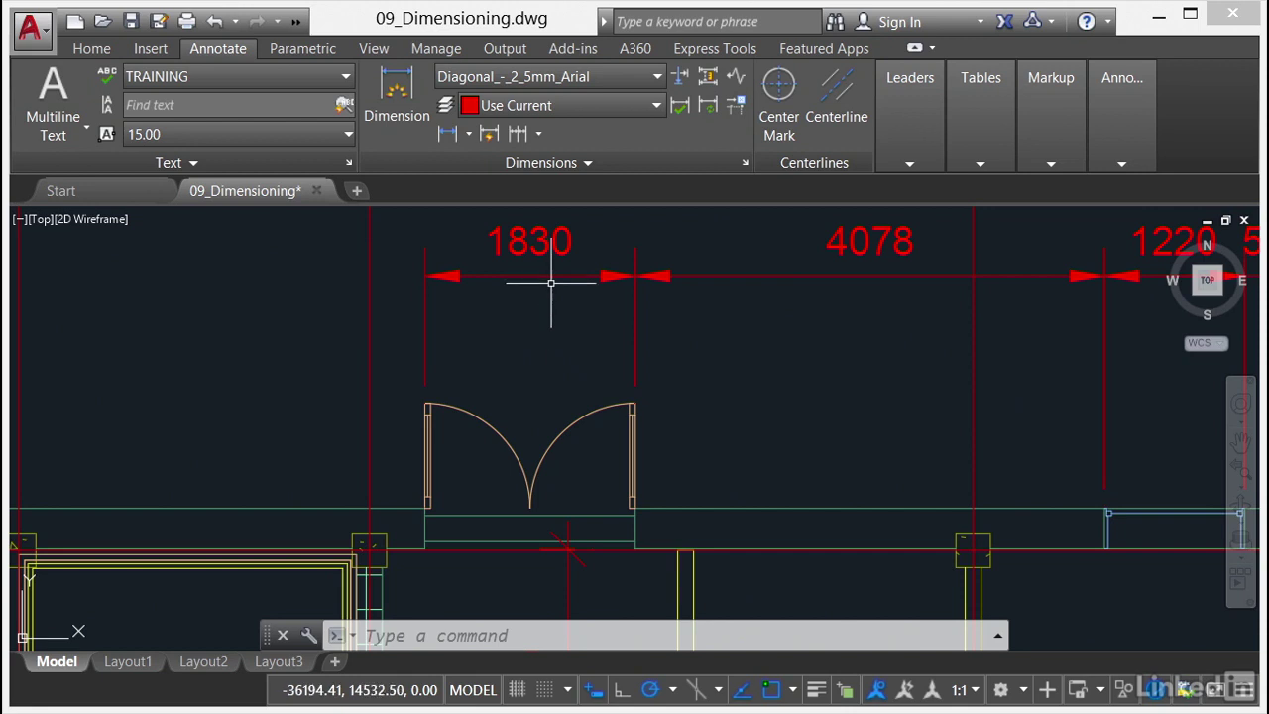
{"action": "mouse_move", "coordinate": [552, 276]}
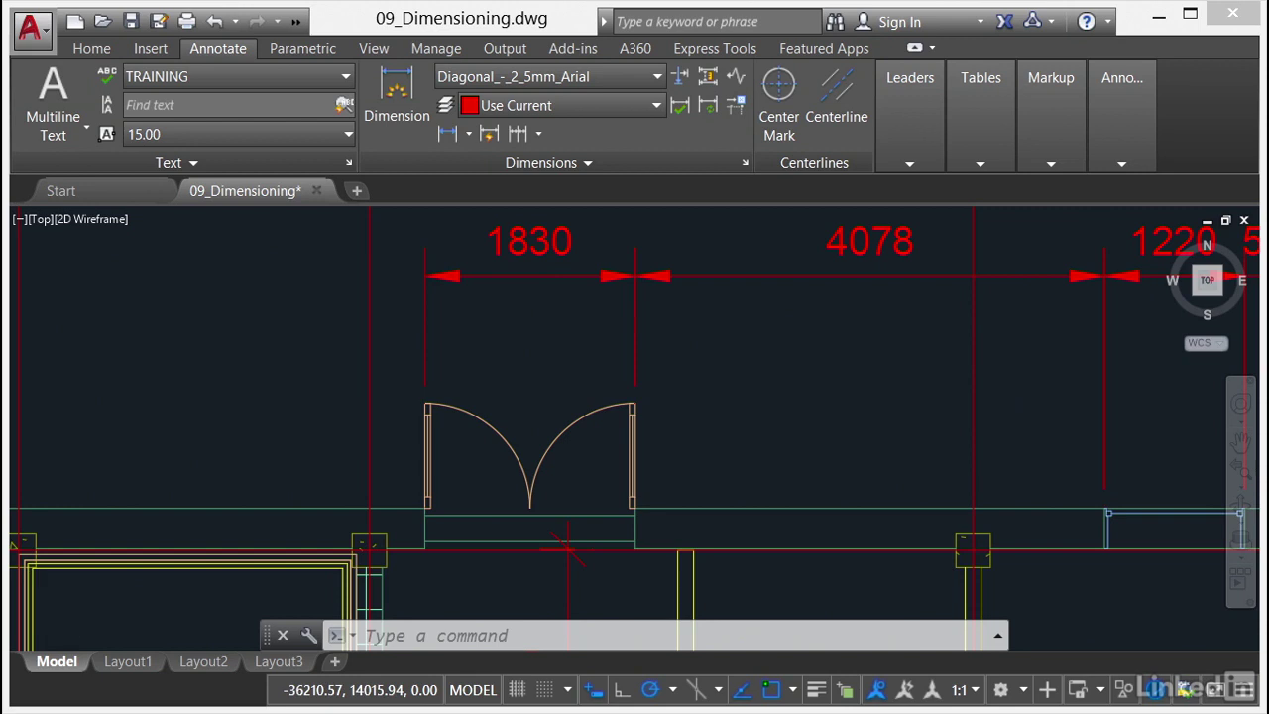
{"action": "scroll", "coordinate": [550, 342], "scroll_direction": "down", "scroll_amount": 2}
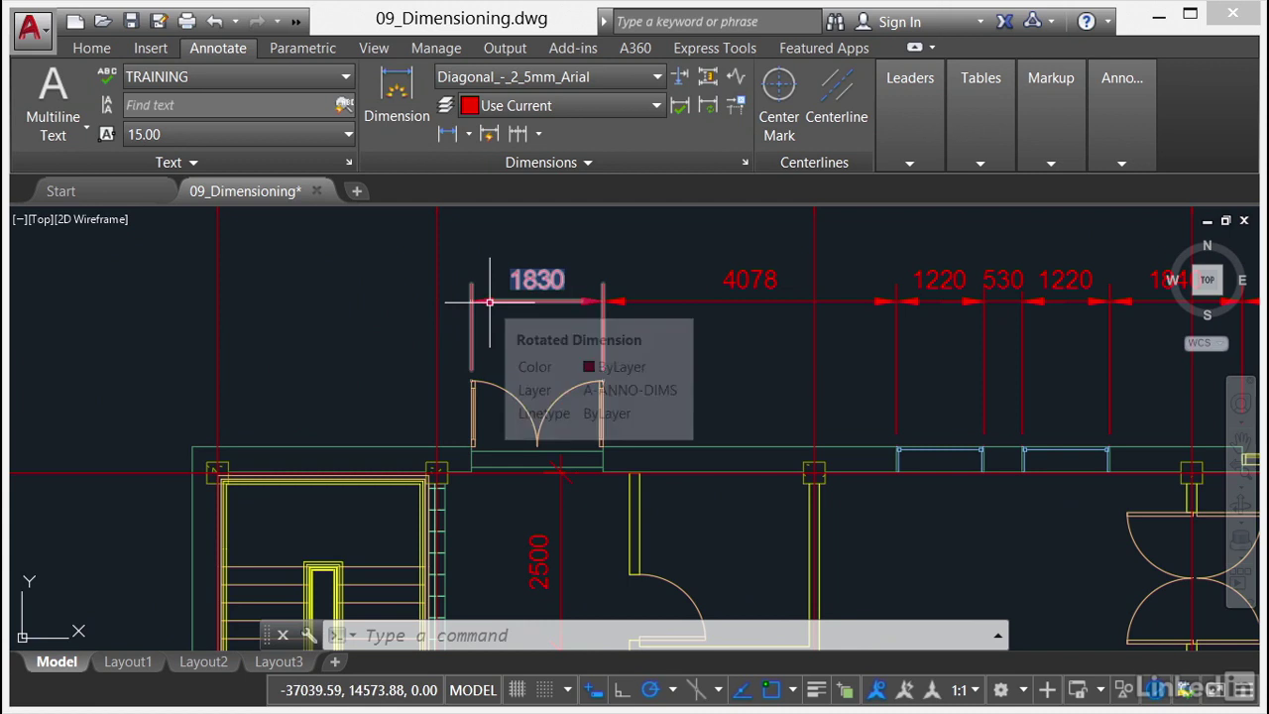
{"action": "left_click", "coordinate": [468, 135]}
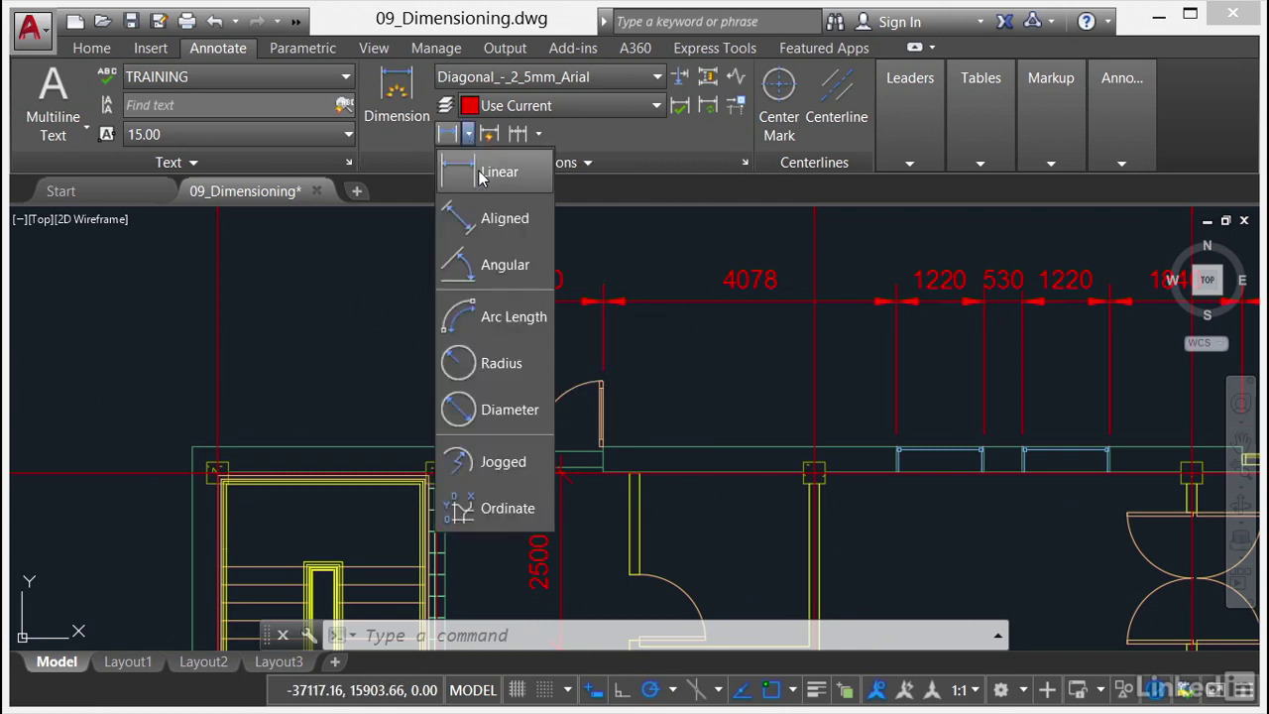
{"action": "left_click", "coordinate": [476, 172]}
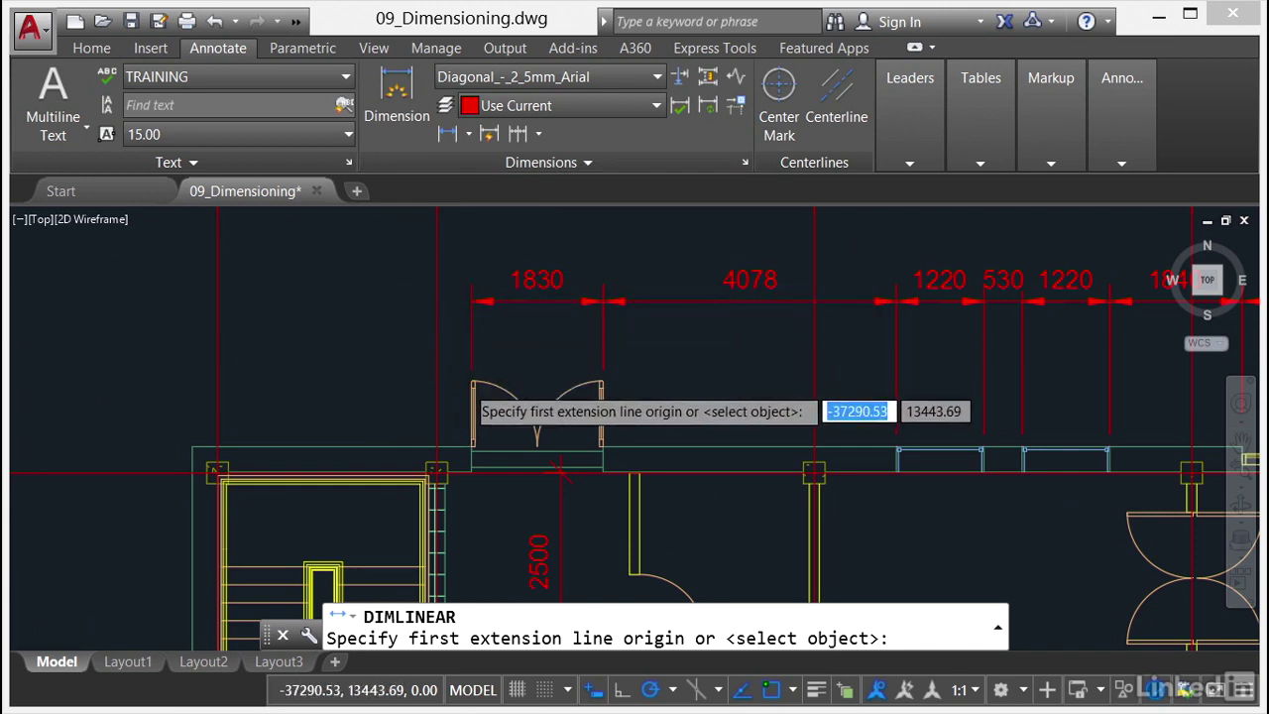
{"action": "scroll", "coordinate": [466, 385], "scroll_direction": "up", "scroll_amount": 5}
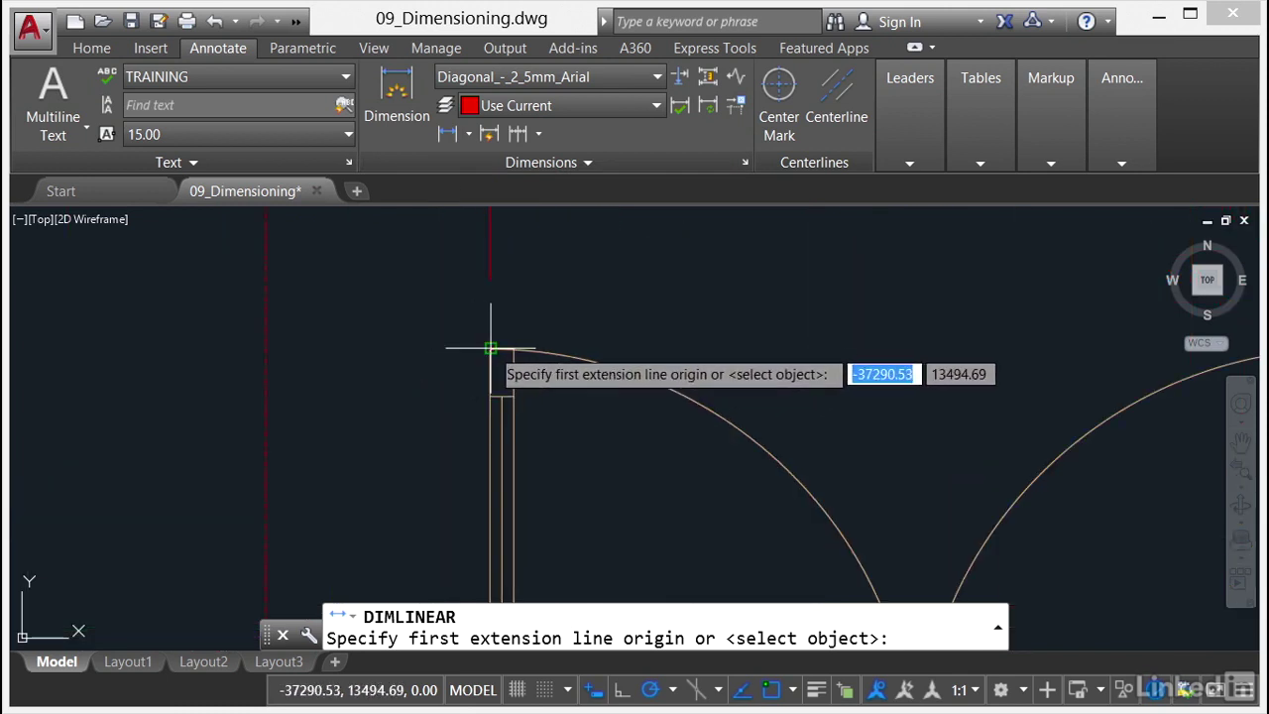
{"action": "left_click", "coordinate": [489, 348]}
{"action": "scroll", "coordinate": [395, 381], "scroll_direction": "down", "scroll_amount": 5}
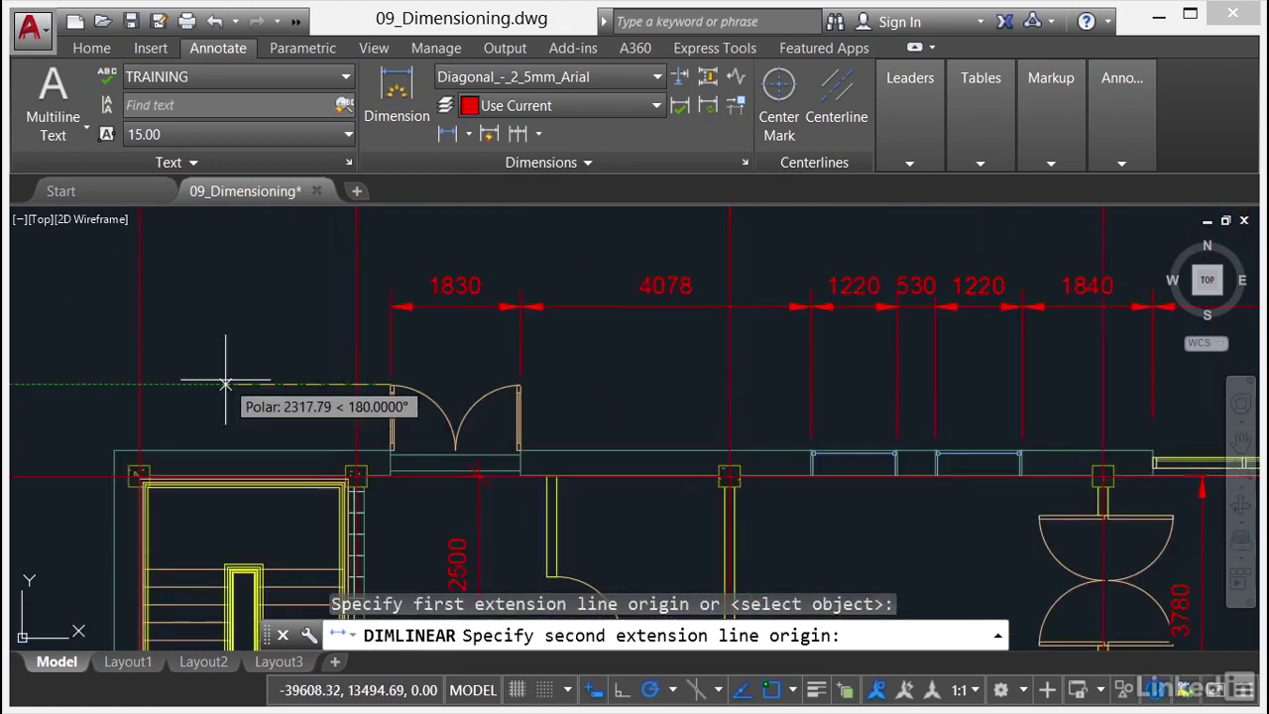
{"action": "scroll", "coordinate": [496, 416], "scroll_direction": "up", "scroll_amount": 6}
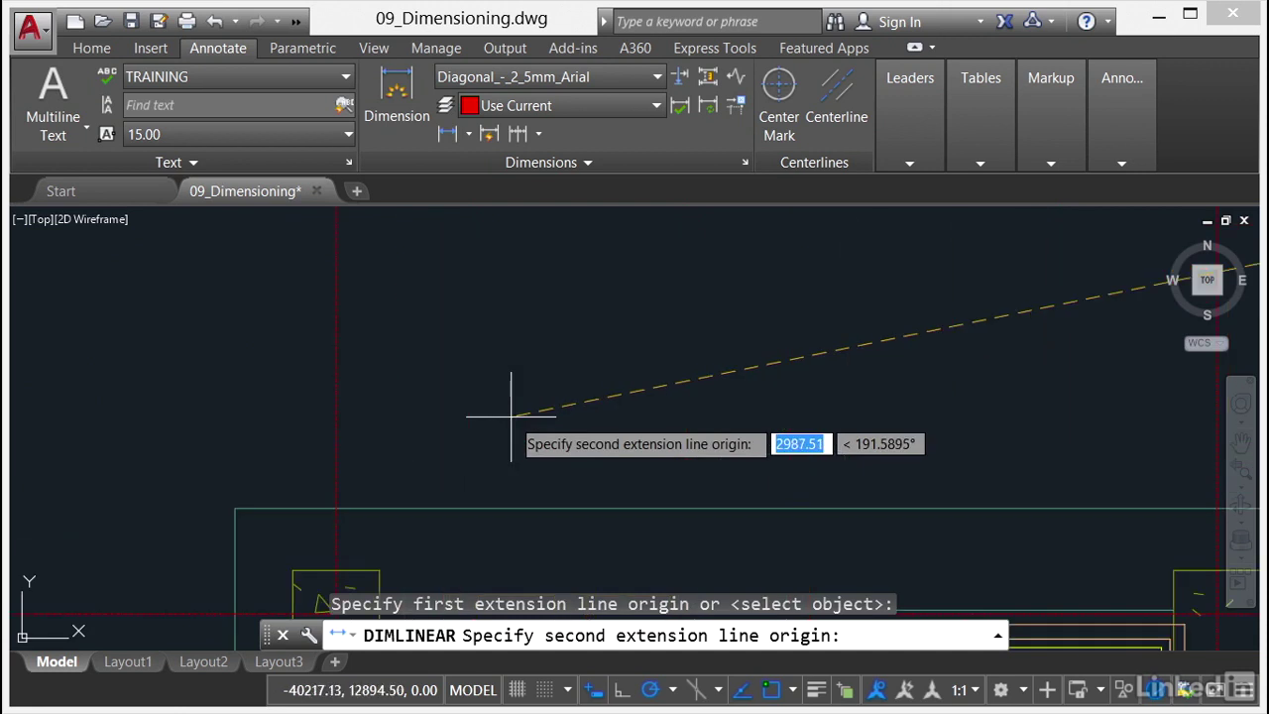
{"action": "middle_click_drag", "start_coordinate": [511, 416], "coordinate": [526, 278]}
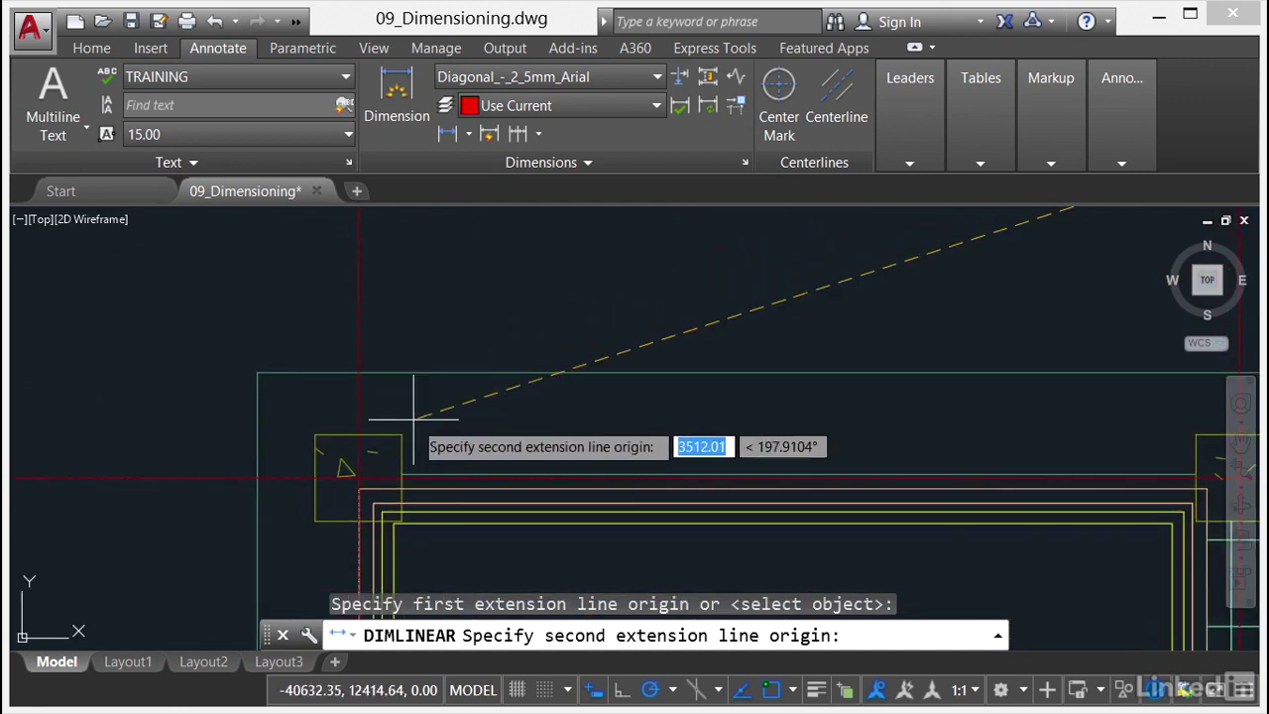
{"action": "left_click", "coordinate": [359, 477]}
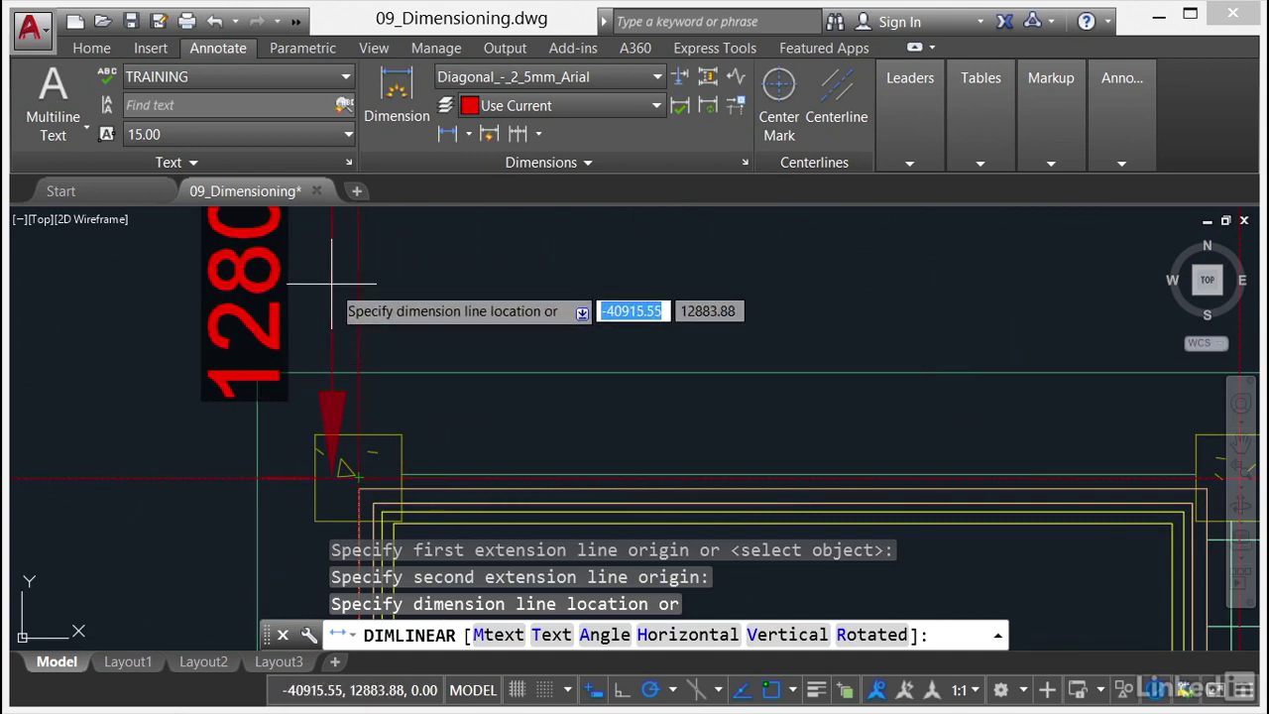
Place the new horizontal dimension's line level with the neighbouring 1830 dimension, snapping to that dimension's left arrow endpoint
{"action": "scroll", "coordinate": [335, 283], "scroll_direction": "down", "scroll_amount": 4}
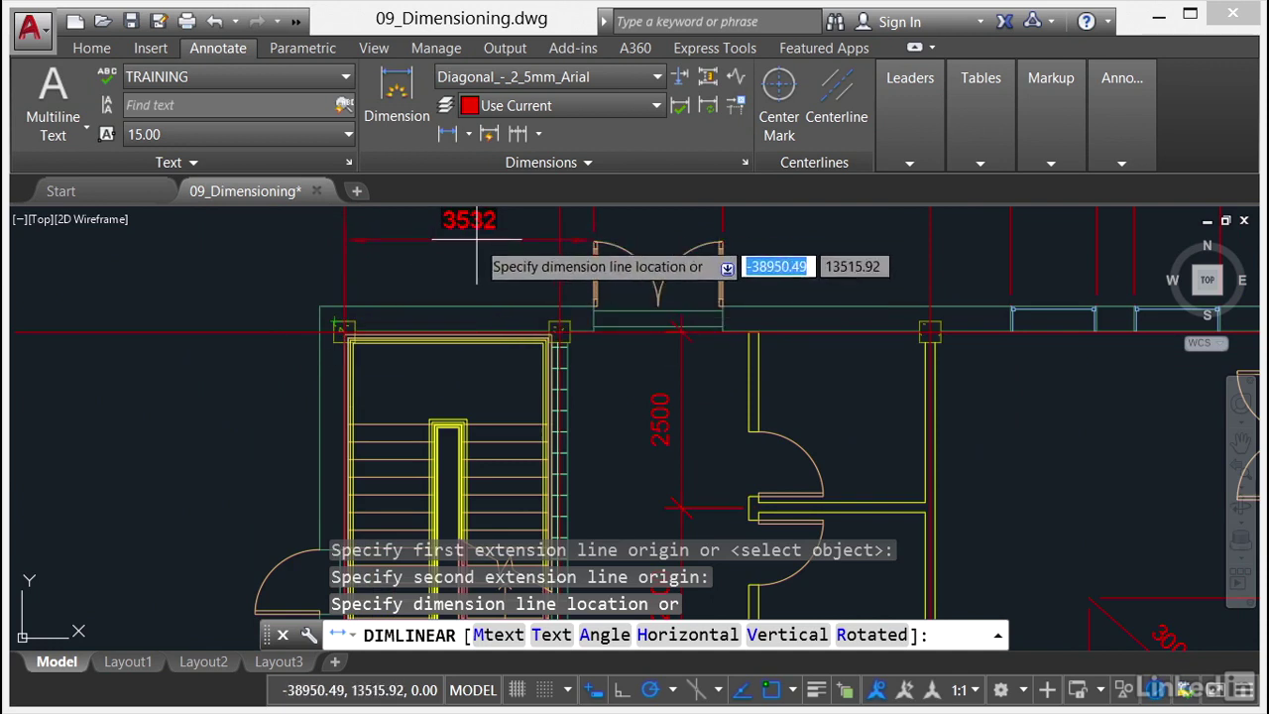
{"action": "scroll", "coordinate": [477, 239], "scroll_direction": "down", "scroll_amount": 2}
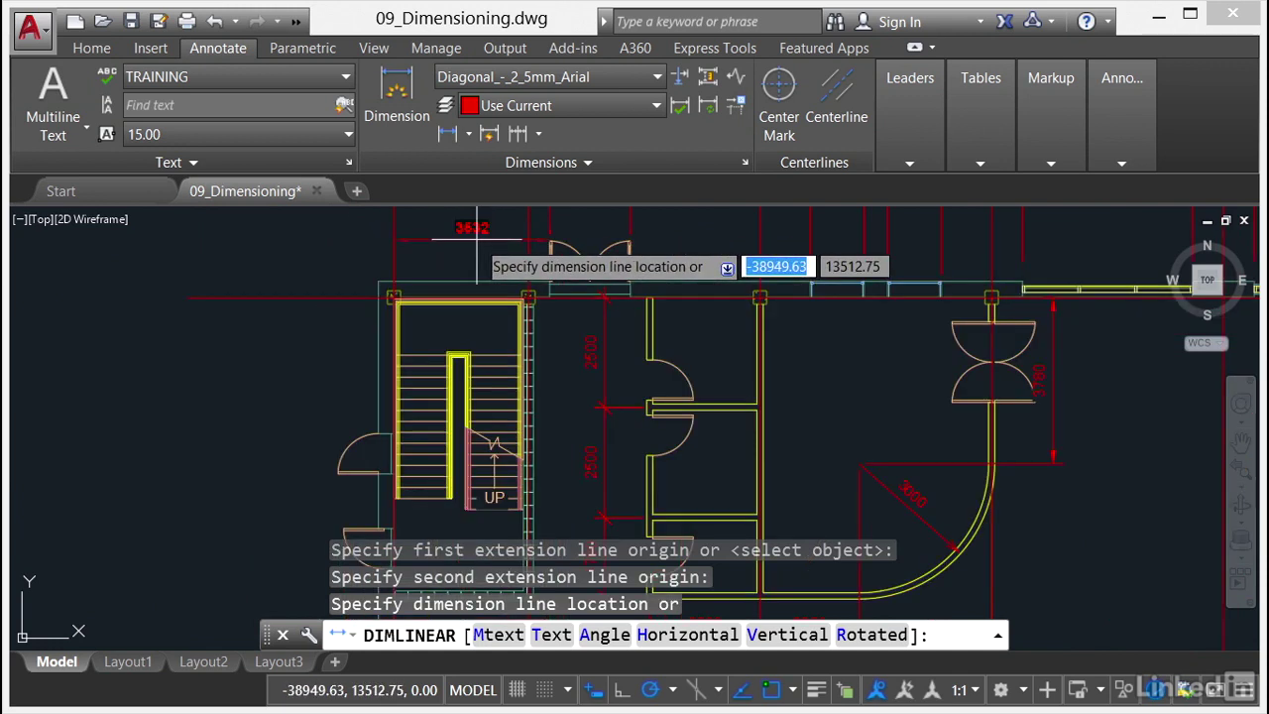
{"action": "middle_click_drag", "start_coordinate": [477, 238], "coordinate": [416, 376]}
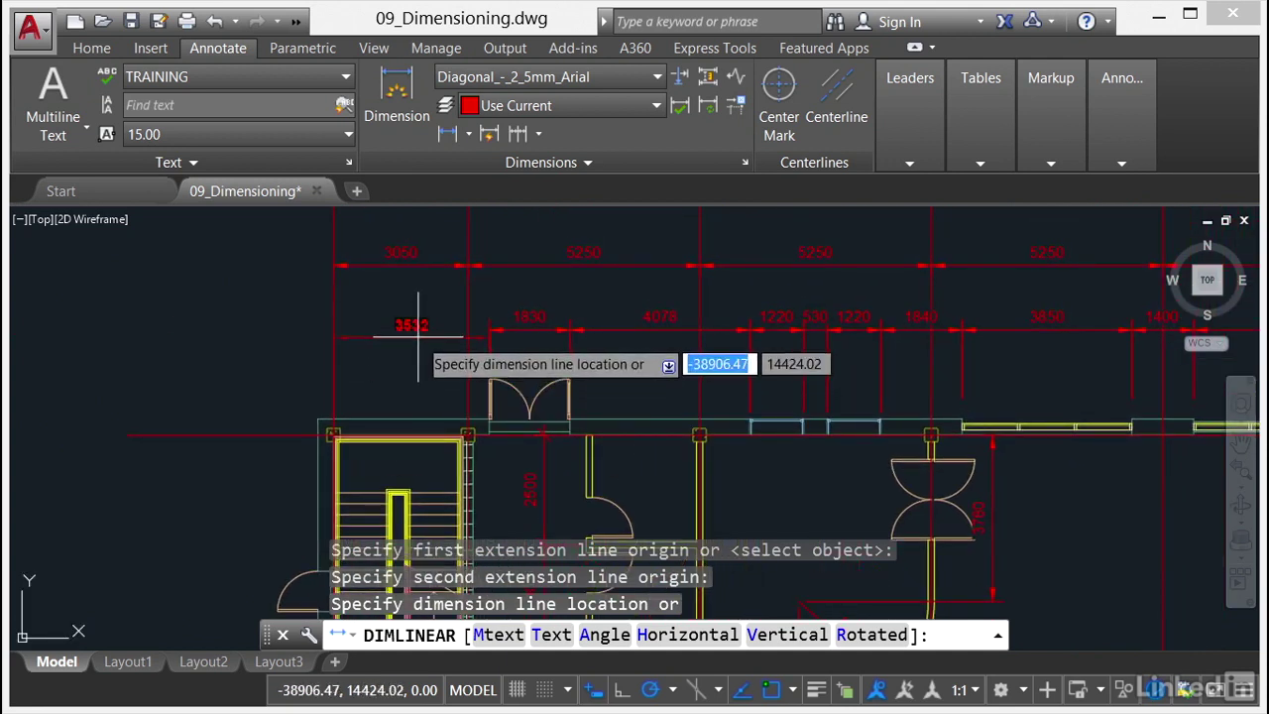
{"action": "scroll", "coordinate": [418, 337], "scroll_direction": "up", "scroll_amount": 3}
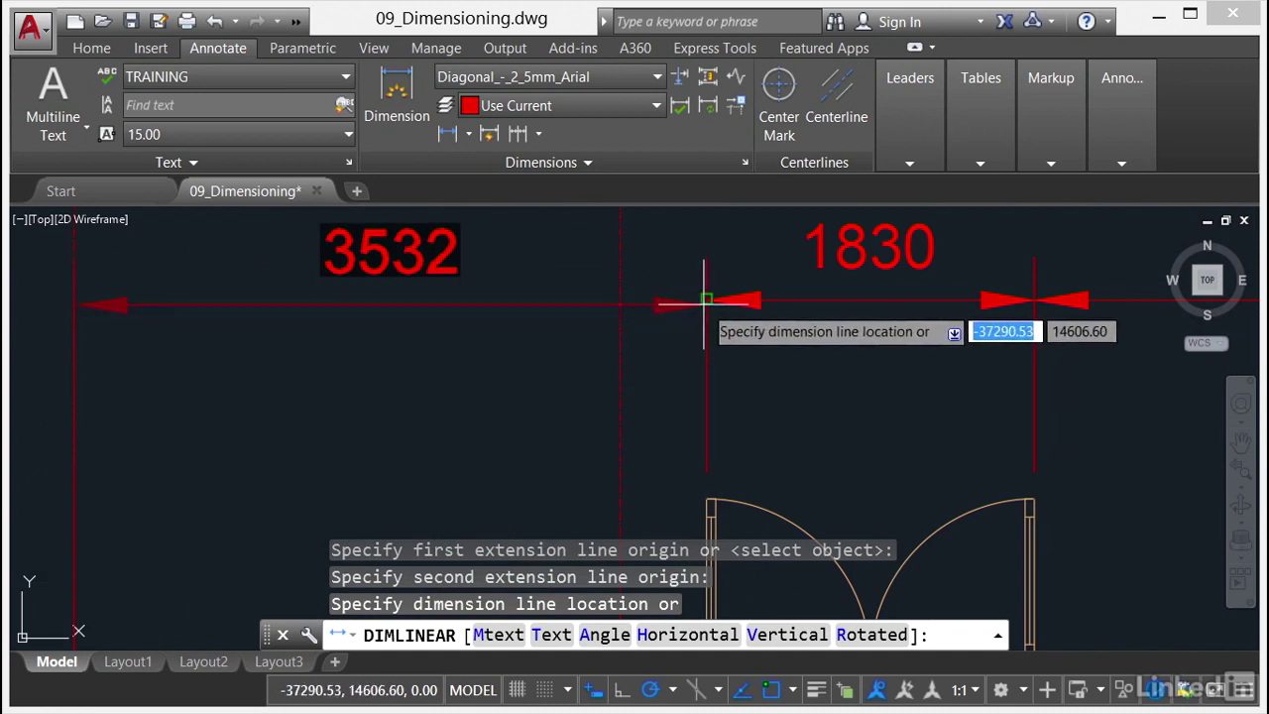
{"action": "left_click", "coordinate": [706, 299]}
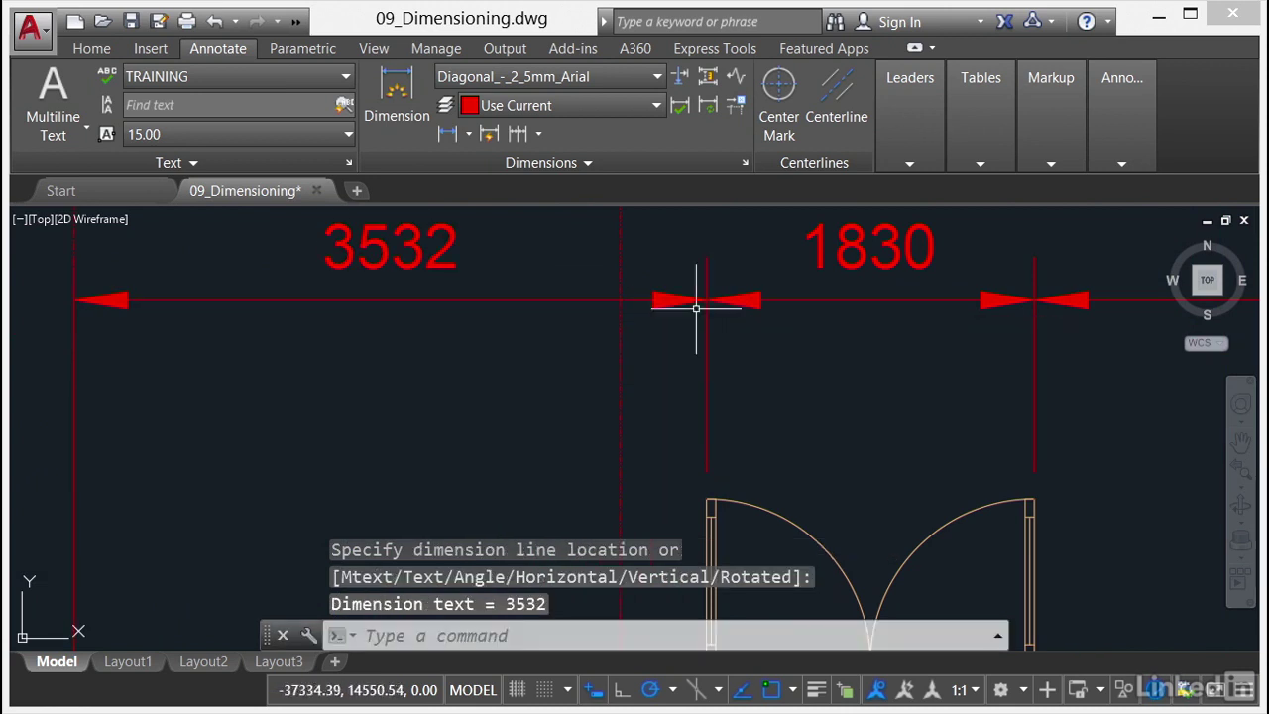
Add a radius dimension to the double door's left swing arc, placing its text above the door and below the 1830 dimension
{"action": "scroll", "coordinate": [547, 377], "scroll_direction": "down", "scroll_amount": 4}
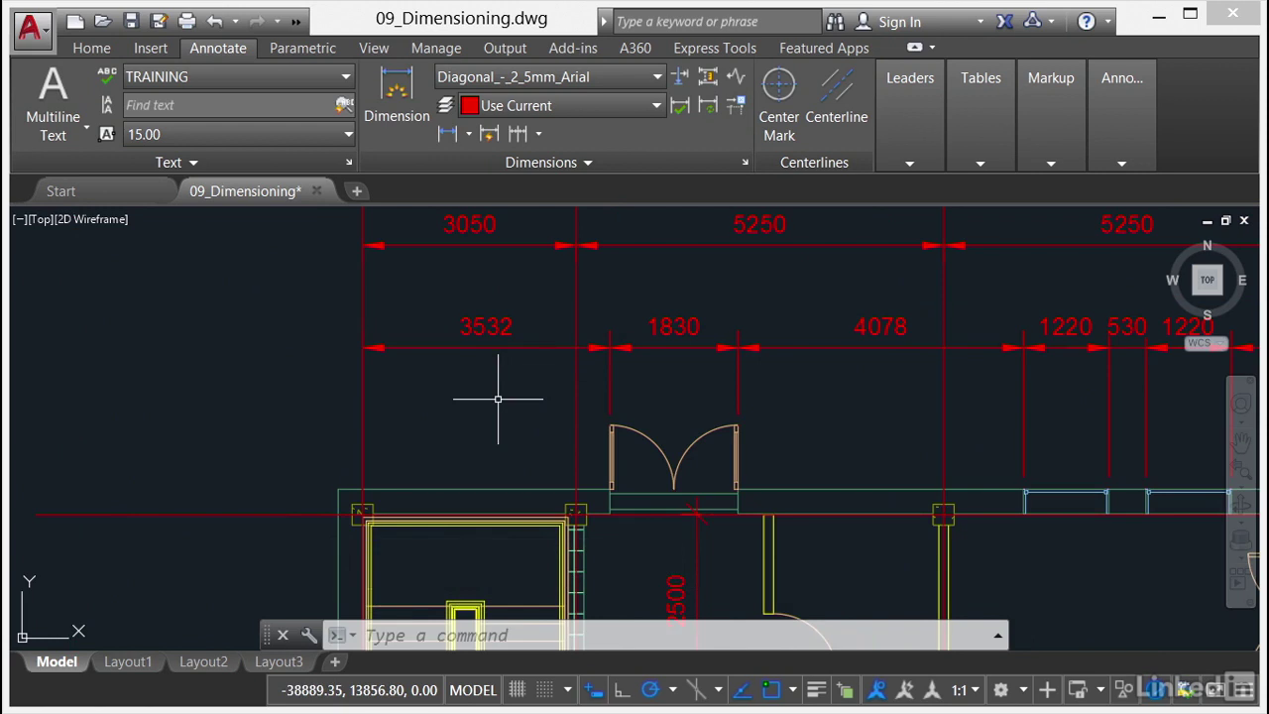
{"action": "left_click", "coordinate": [469, 135]}
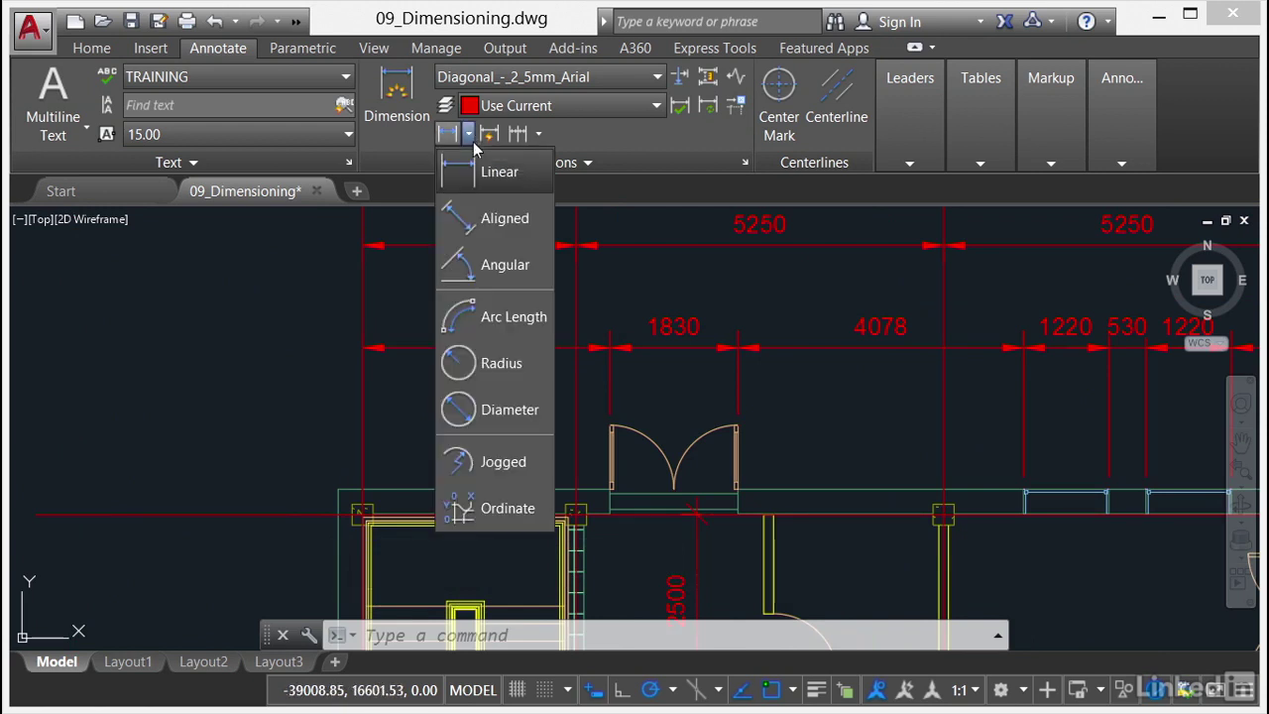
{"action": "left_click", "coordinate": [492, 365]}
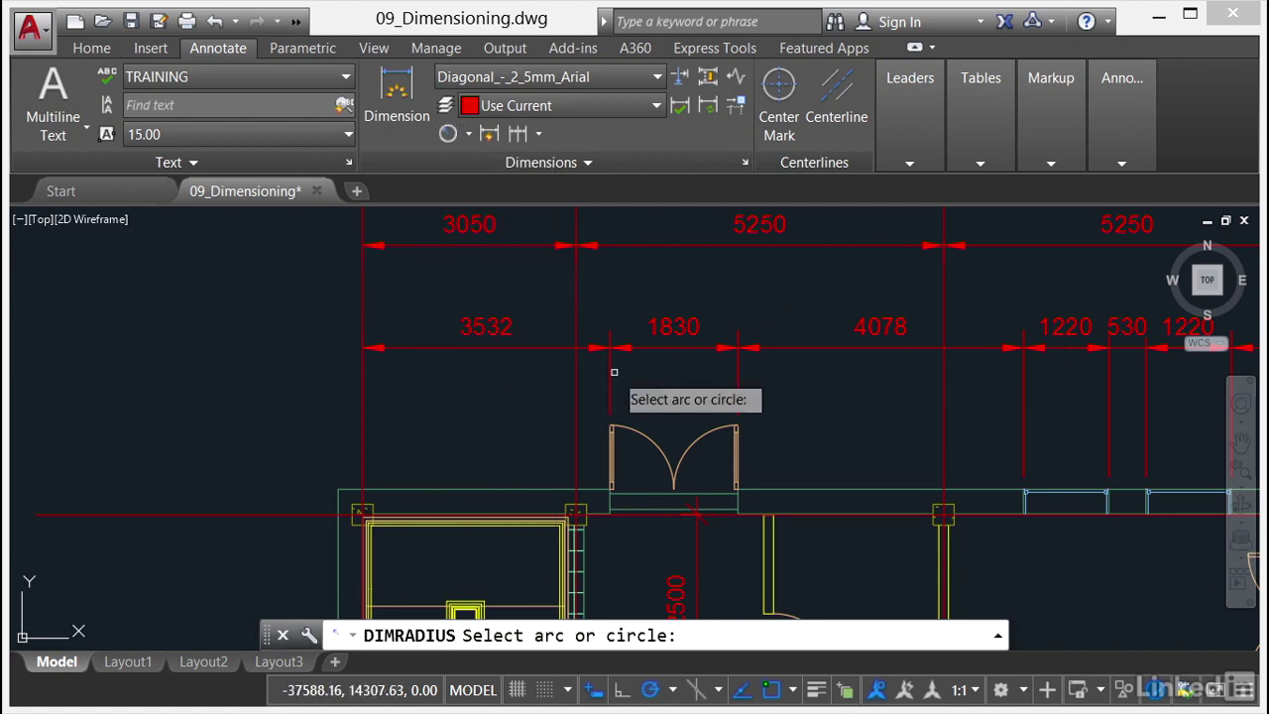
{"action": "left_click", "coordinate": [654, 442]}
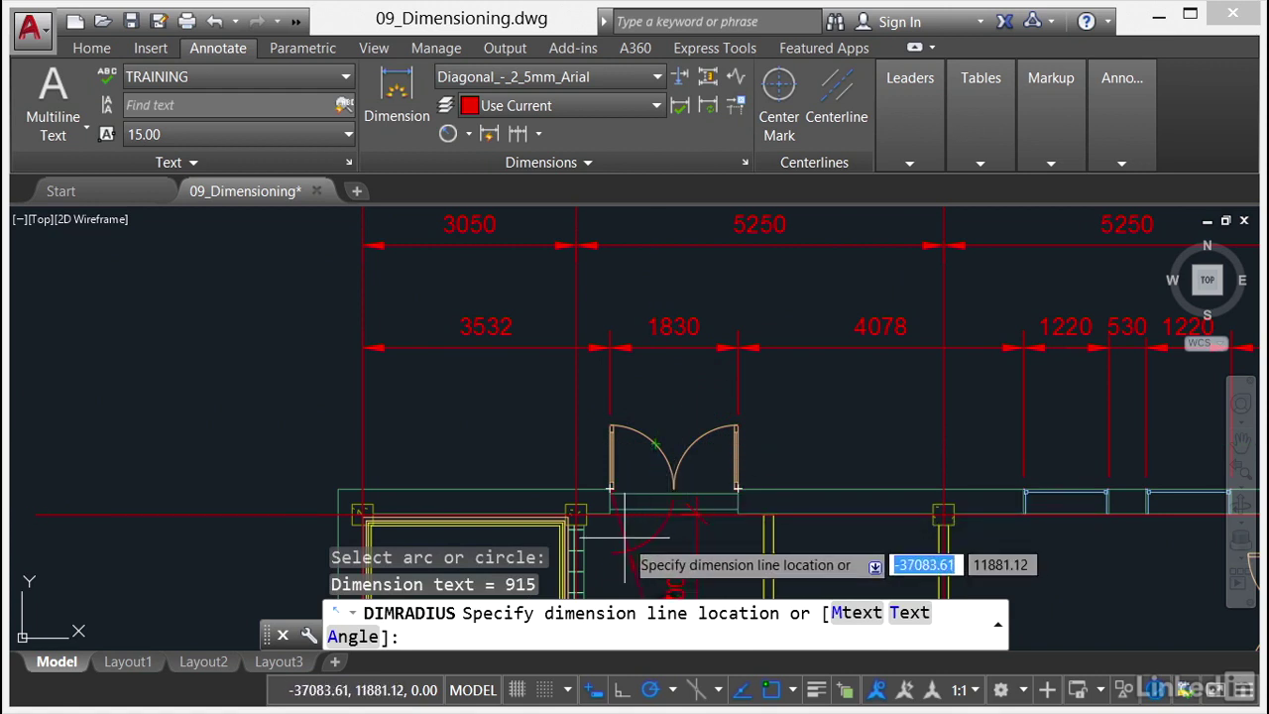
{"action": "scroll", "coordinate": [620, 528], "scroll_direction": "up", "scroll_amount": 5}
{"action": "mouse_move", "coordinate": [618, 525]}
{"action": "middle_mouse_down"}
{"action": "mouse_move", "coordinate": [618, 346]}
{"action": "mouse_move", "coordinate": [632, 428]}
{"action": "middle_mouse_up"}
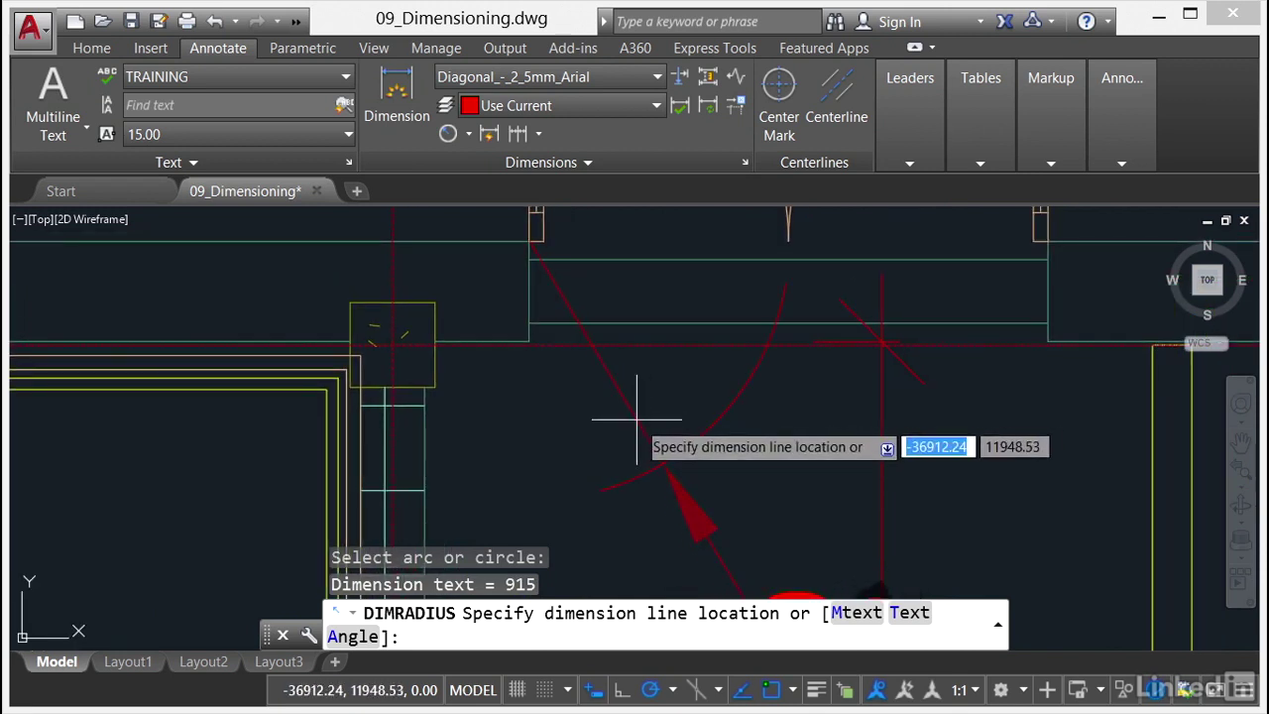
{"action": "scroll", "coordinate": [636, 418], "scroll_direction": "down", "scroll_amount": 5}
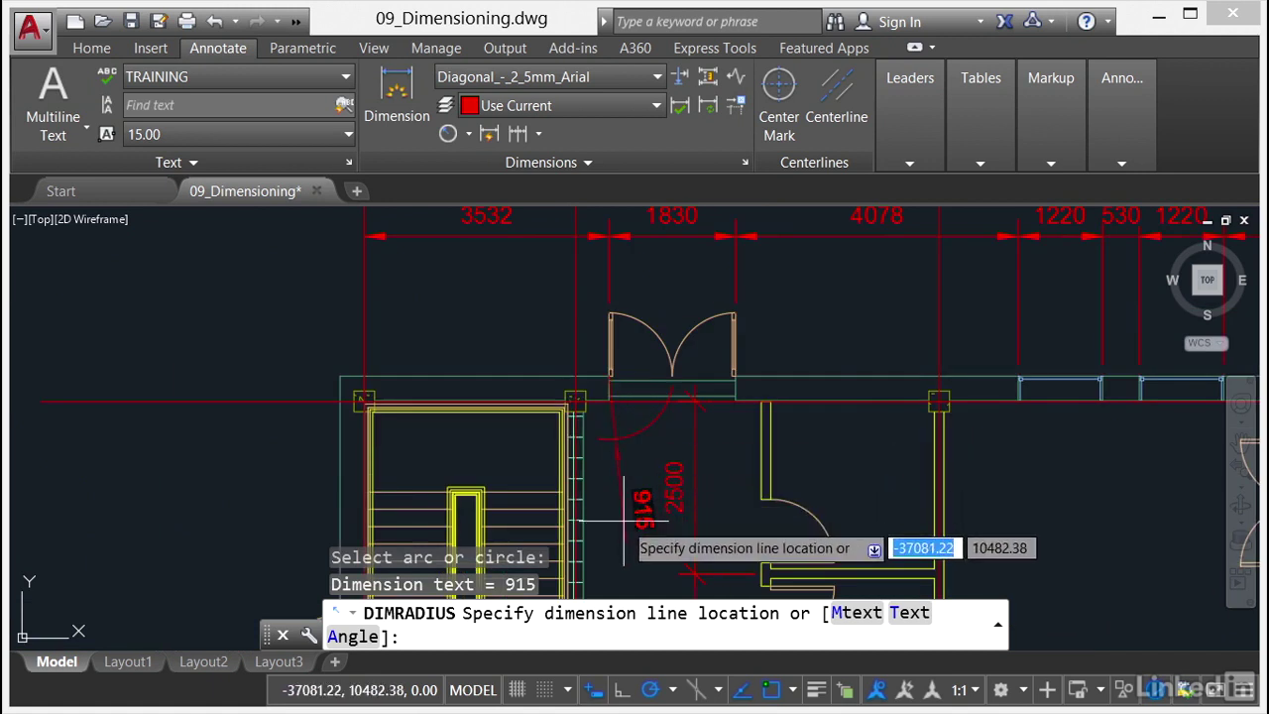
{"action": "left_click", "coordinate": [675, 307]}
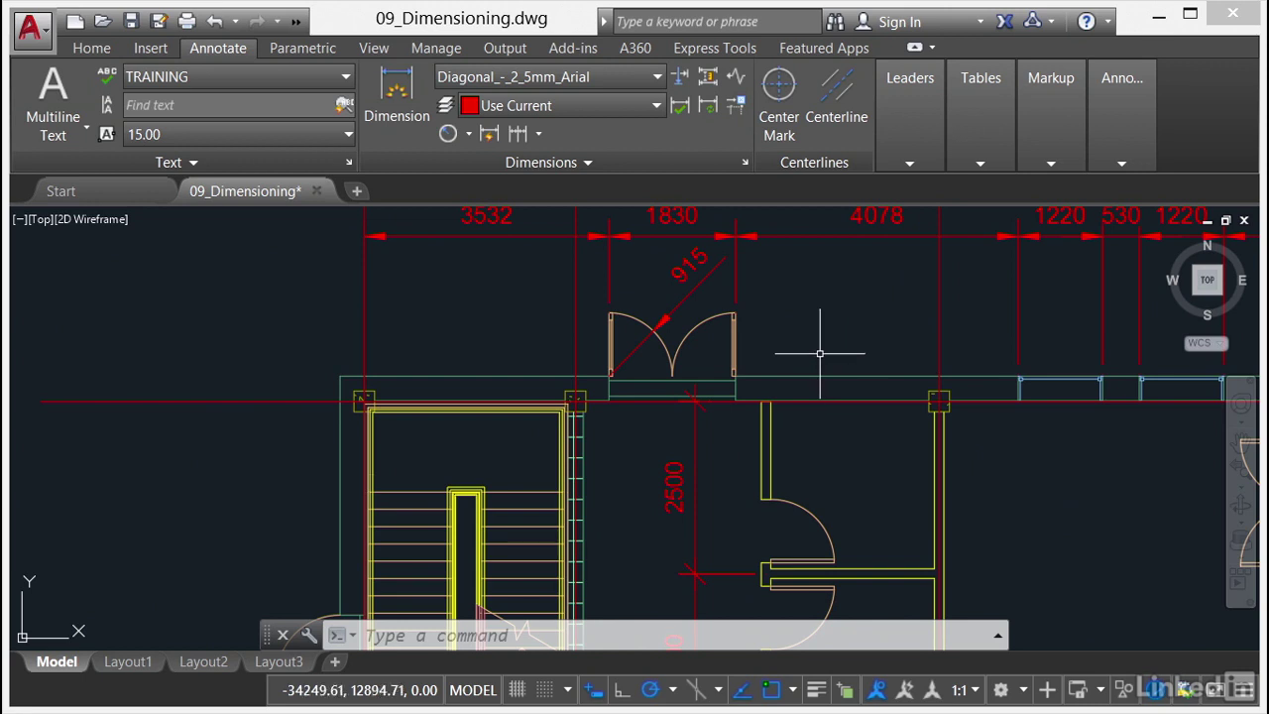
Make layer 0 the current layer
{"action": "left_click", "coordinate": [95, 50]}
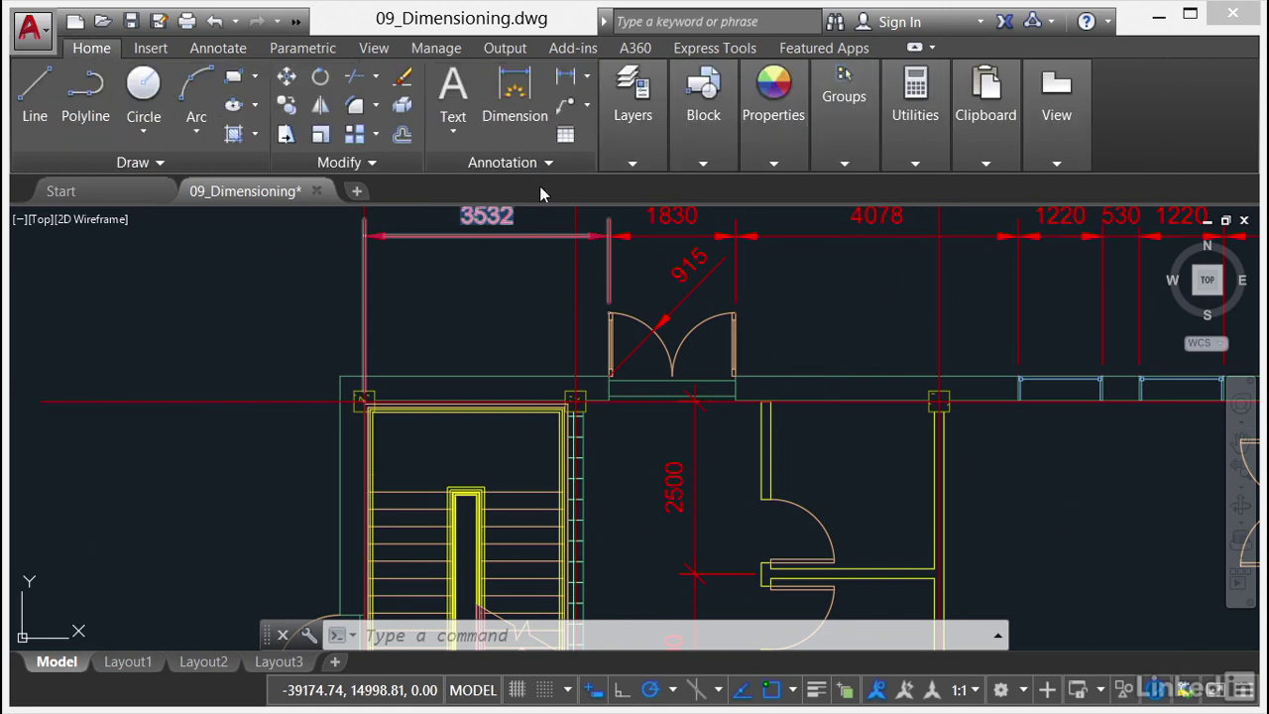
{"action": "left_click", "coordinate": [635, 164]}
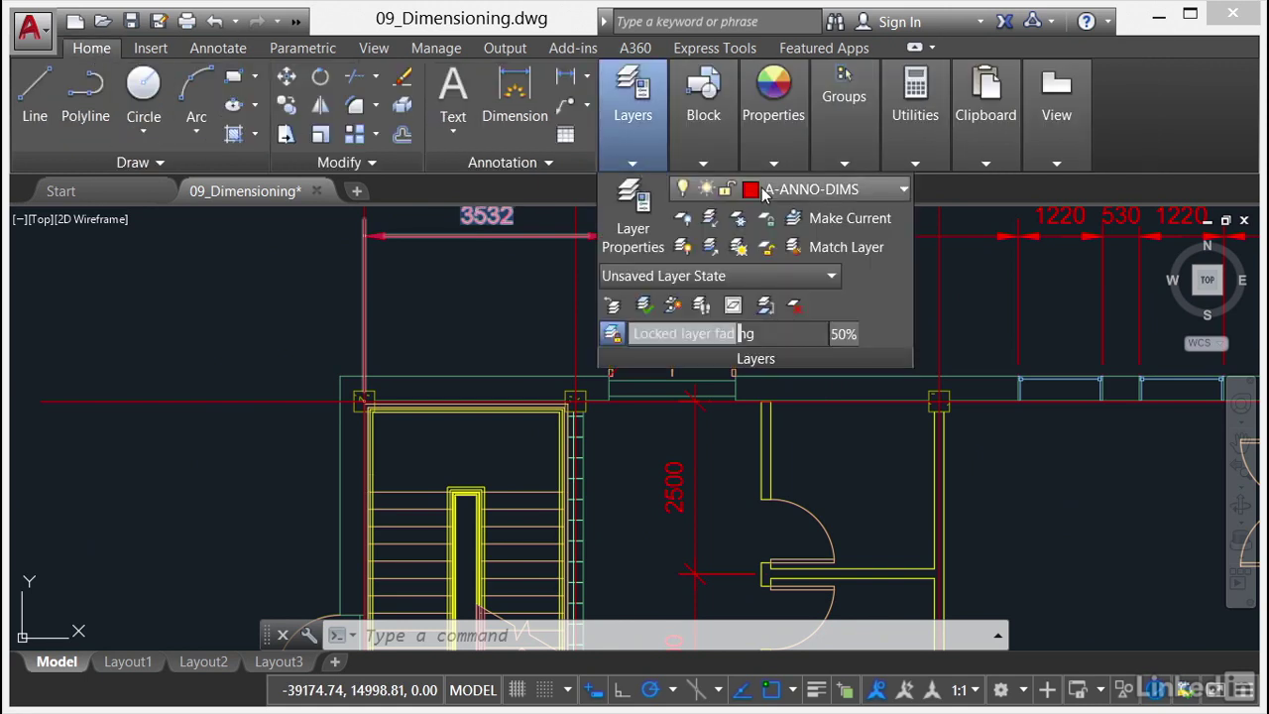
{"action": "left_click", "coordinate": [809, 193]}
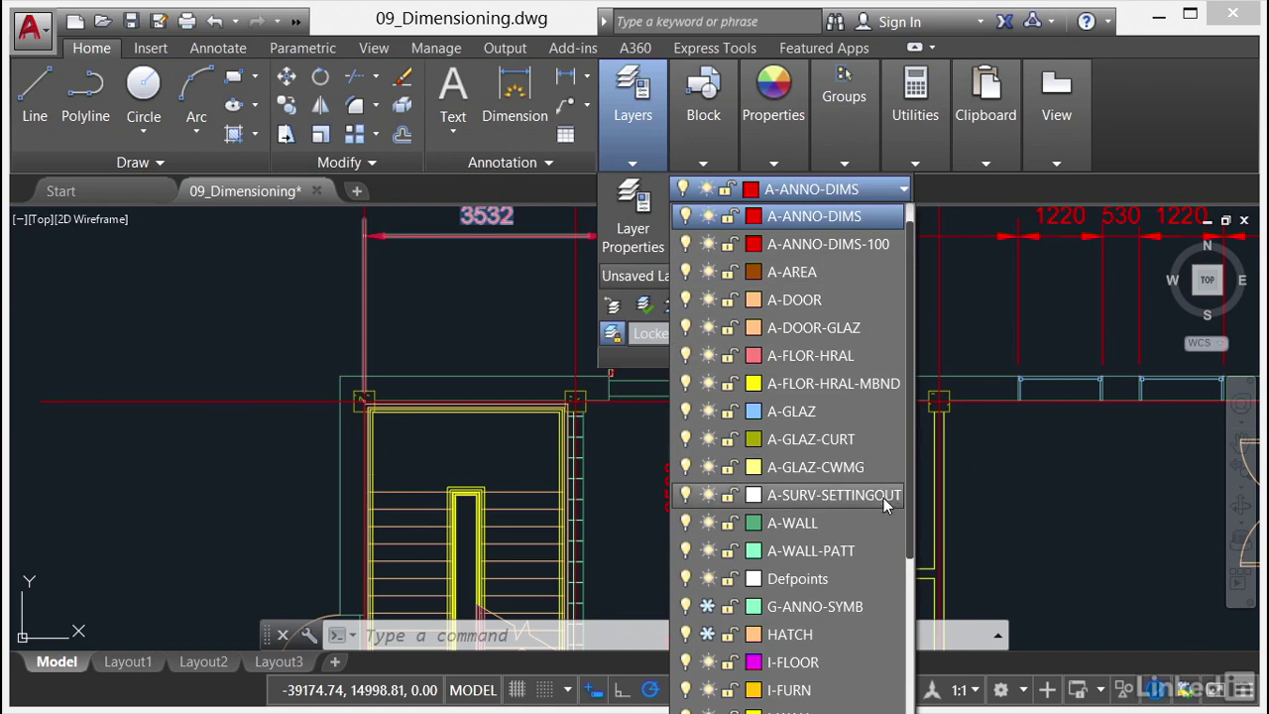
{"action": "left_click_drag", "start_coordinate": [913, 524], "coordinate": [913, 502]}
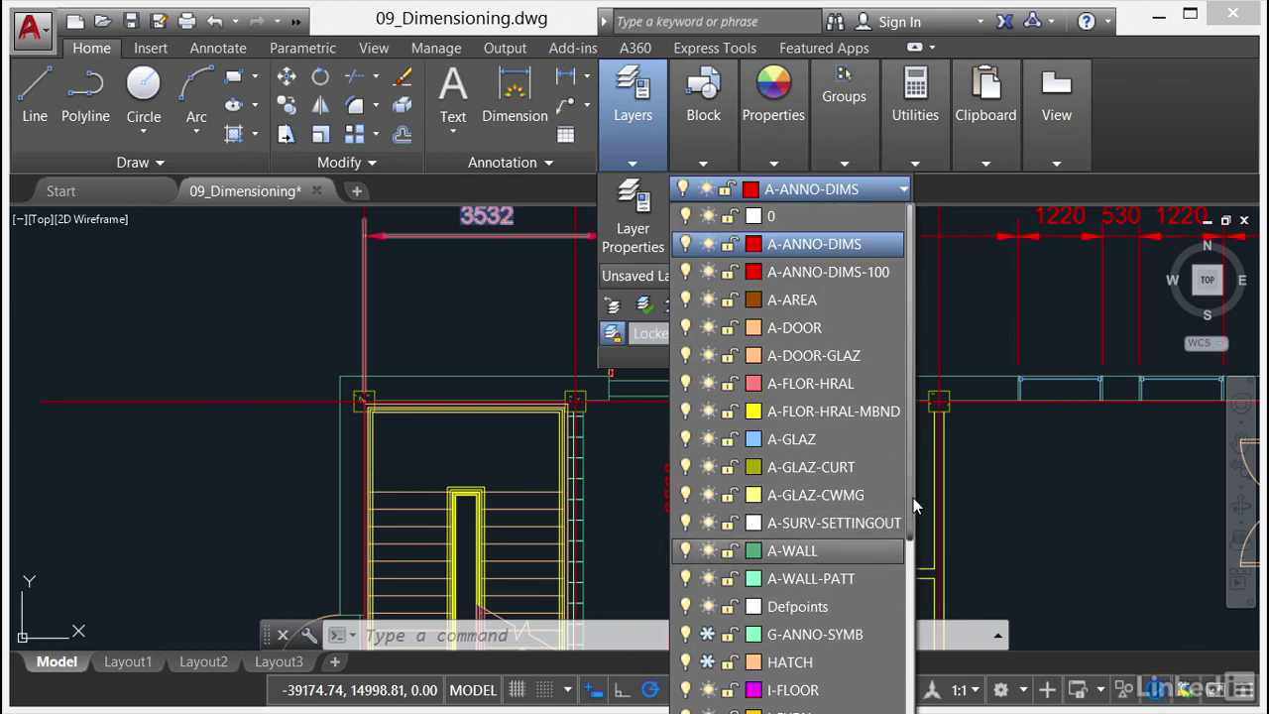
{"action": "left_click", "coordinate": [779, 216]}
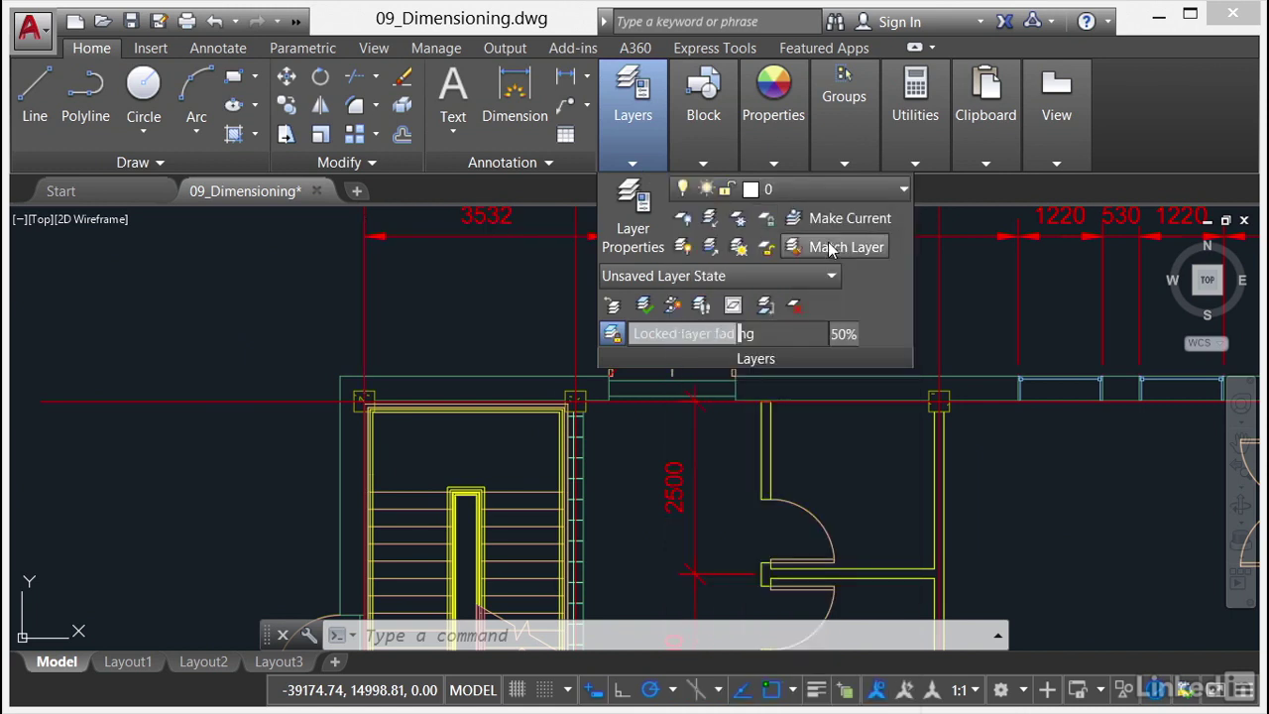
Freeze the A-ANNO-DIMS layer to hide the dimensions, and thaw it again
{"action": "left_click", "coordinate": [904, 191]}
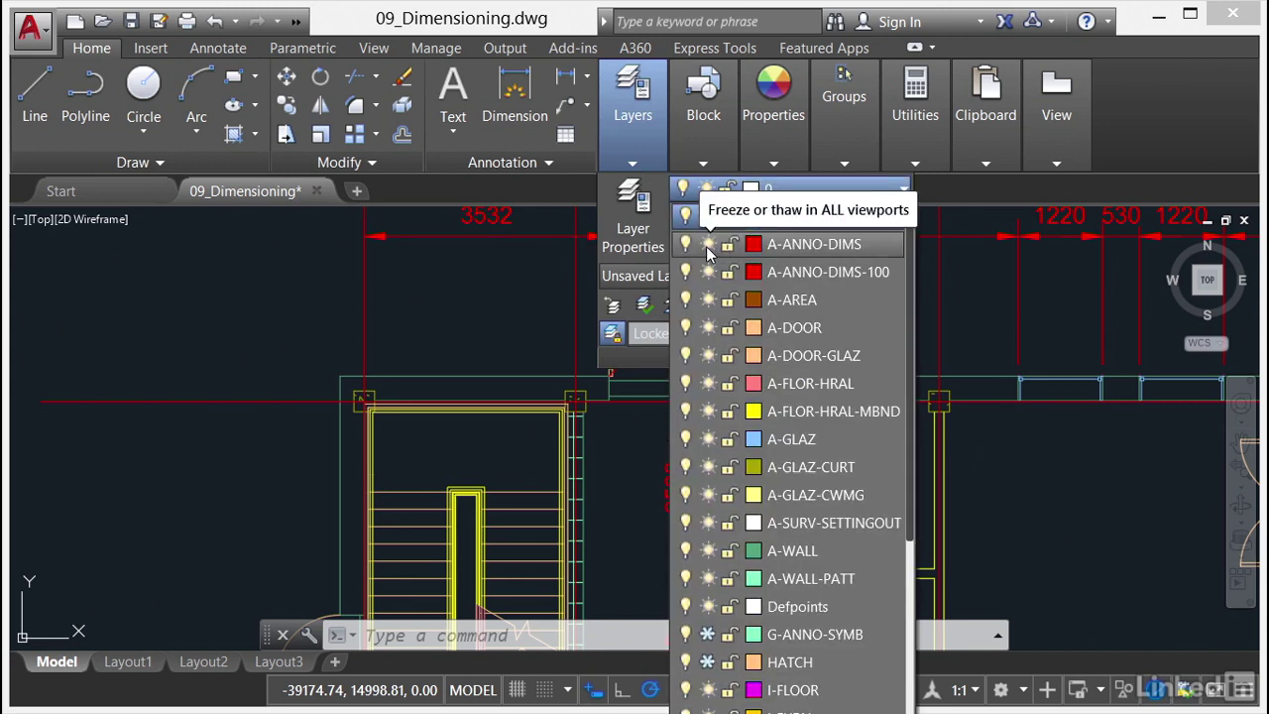
{"action": "left_click", "coordinate": [707, 246]}
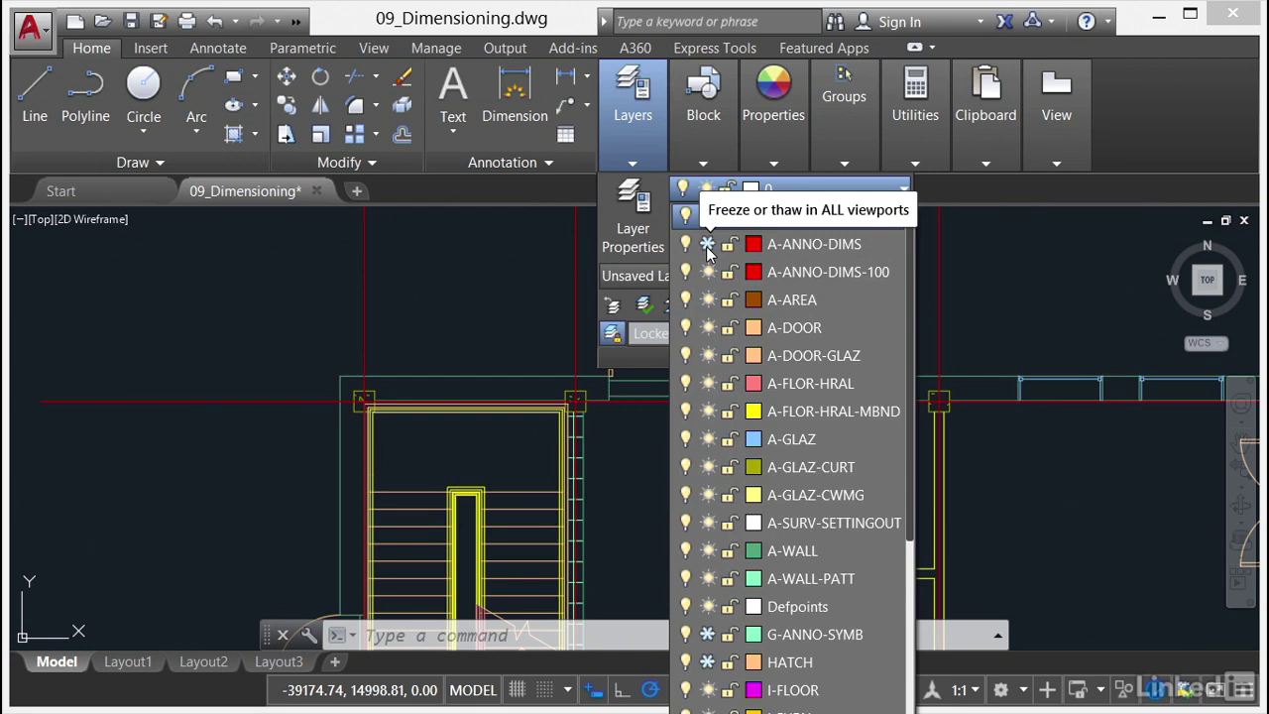
{"action": "left_click", "coordinate": [707, 246]}
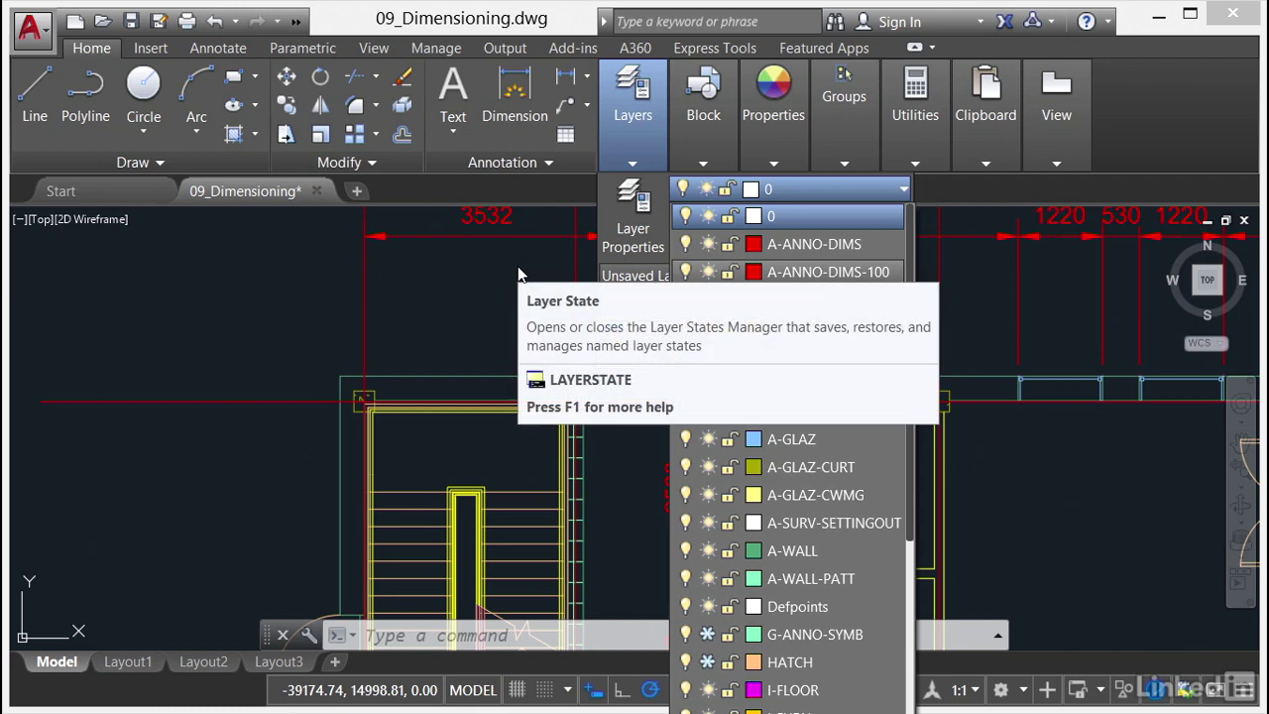
{"action": "key", "text": "Escape"}
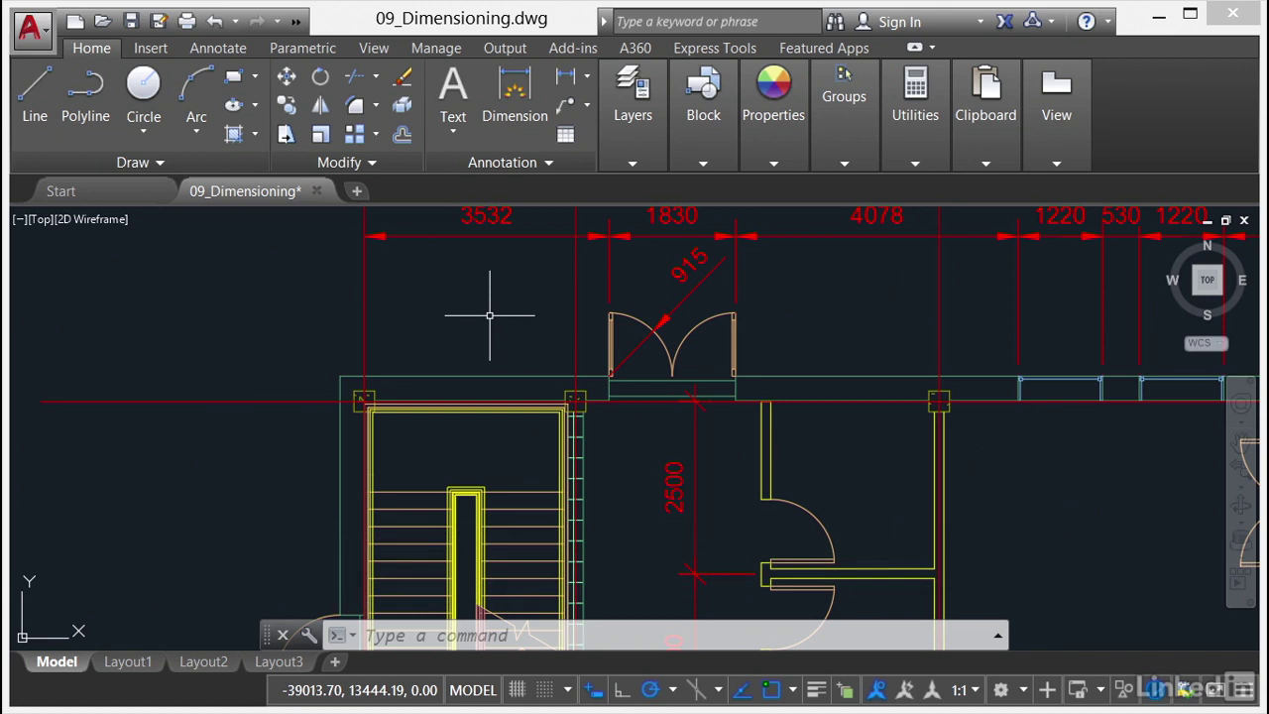
{"action": "scroll", "coordinate": [488, 314], "scroll_direction": "down", "scroll_amount": 2}
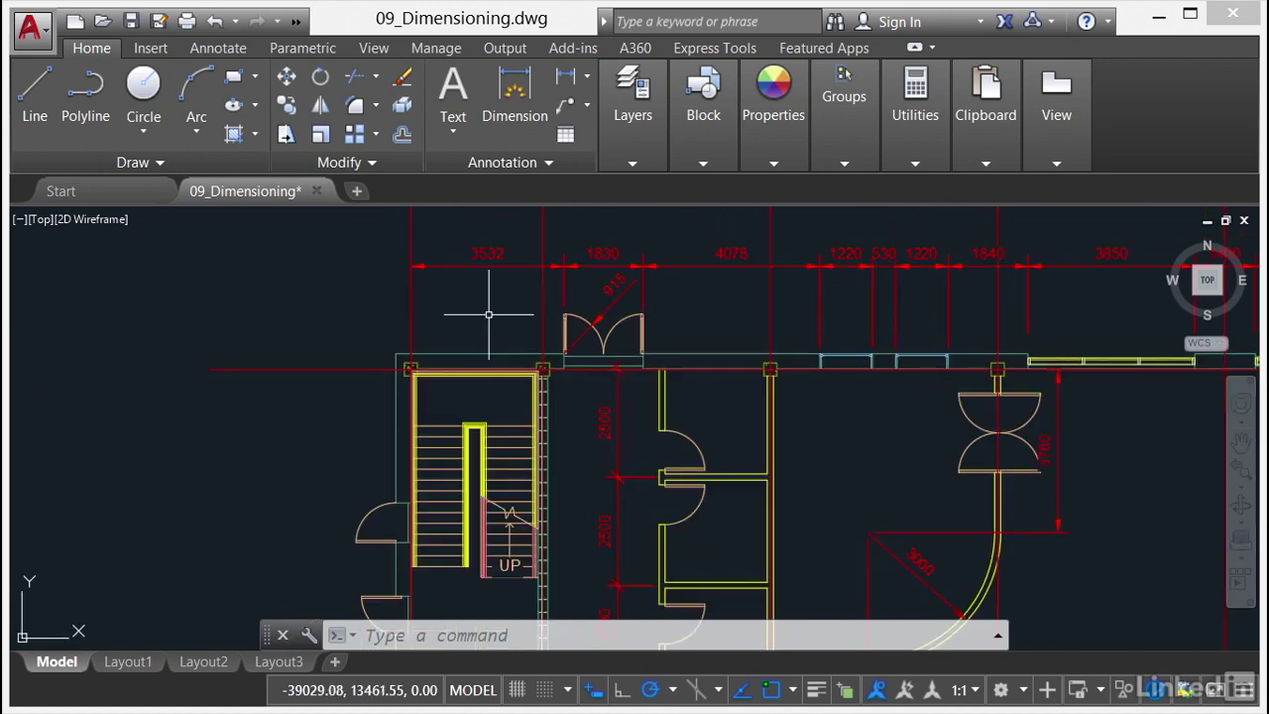